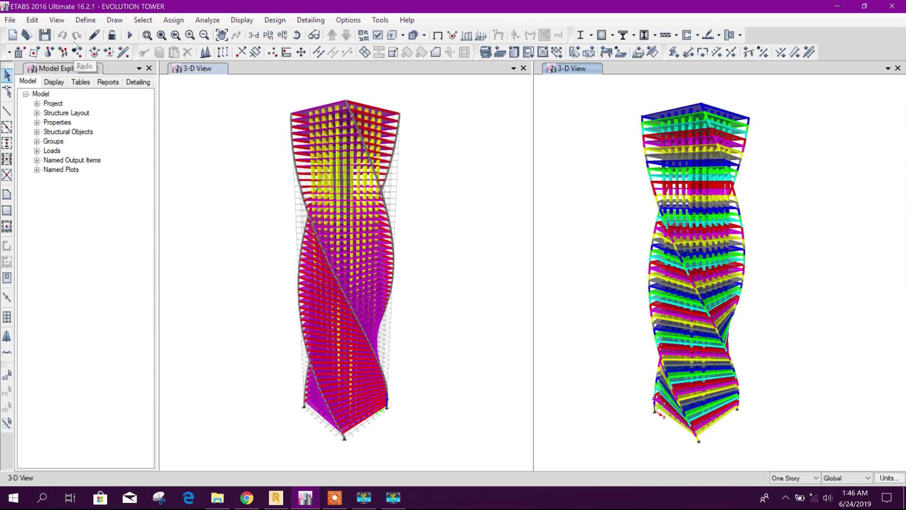
# Step: Export the ETABS tower as EVOLUTION TOWER.EXR into the city palace tower folder
pyautogui.click(14, 20)
pyautogui.moveTo(32, 133)
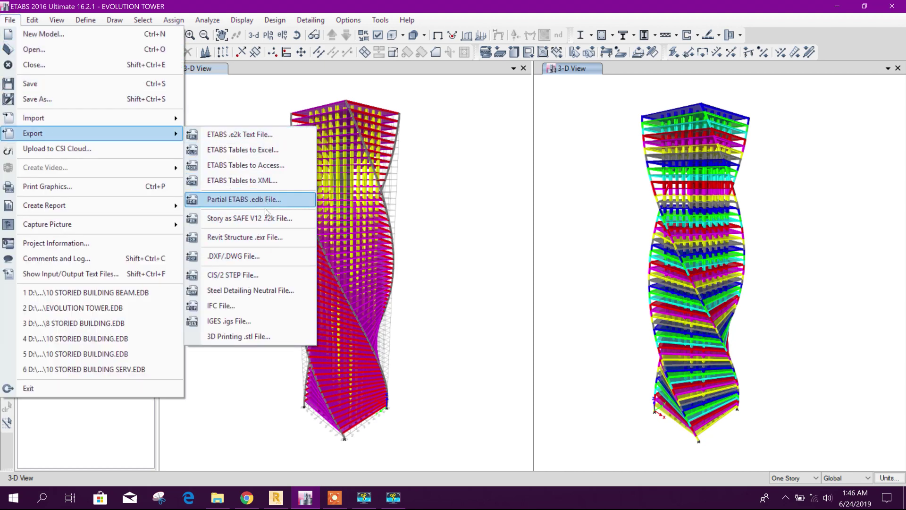
pyautogui.click(267, 237)
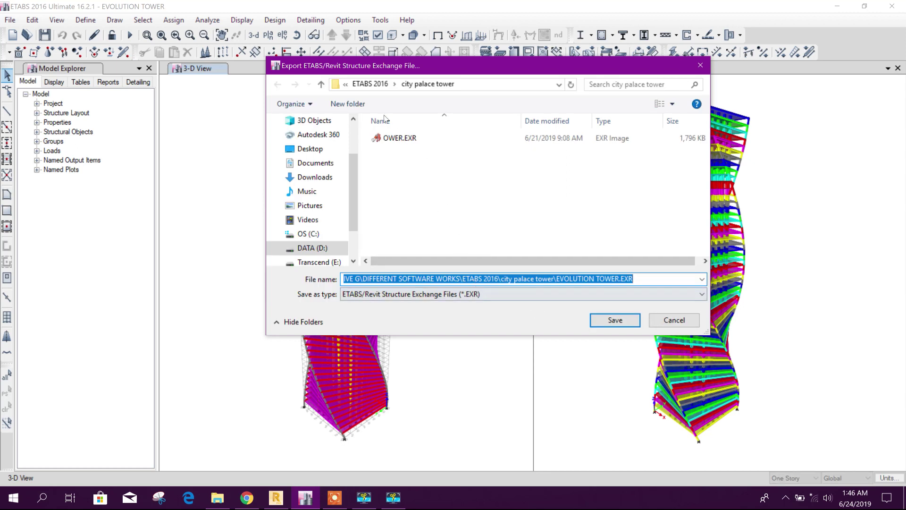
pyautogui.moveTo(396, 66); pyautogui.dragTo(381, 69)
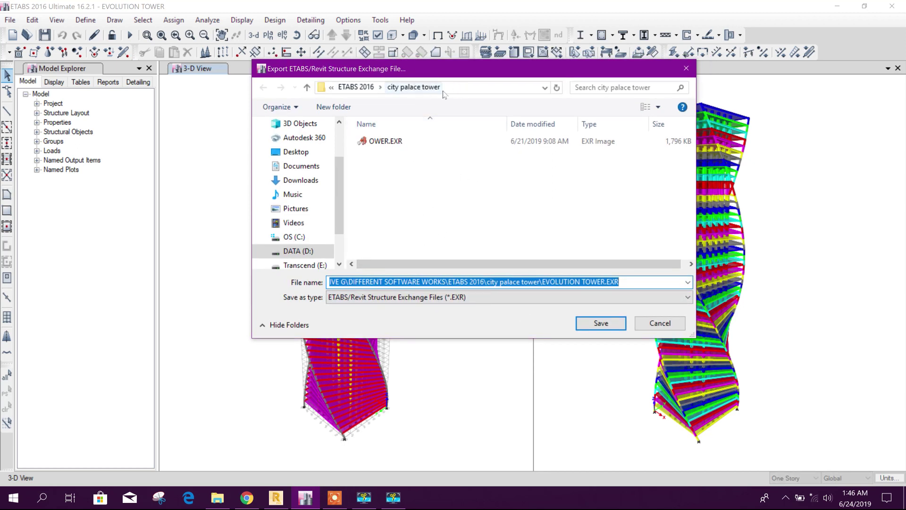
pyautogui.click(611, 323)
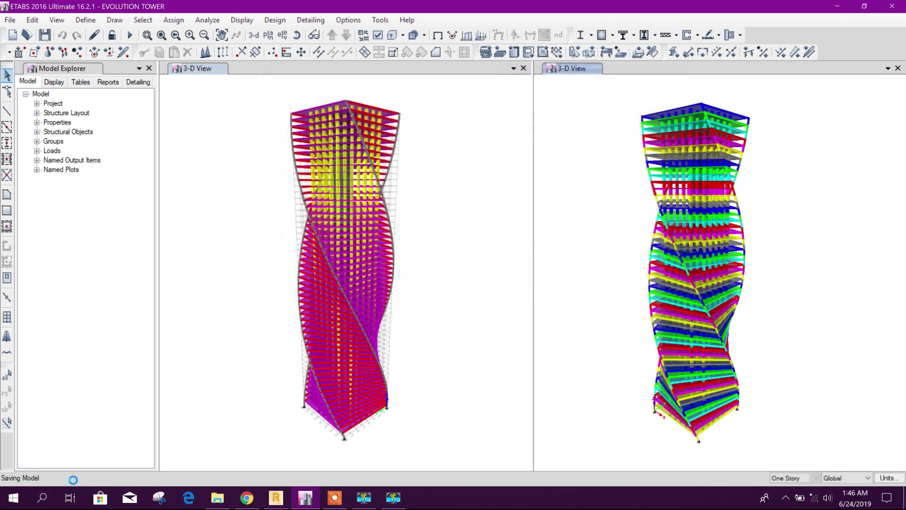
pyautogui.click(47, 501)
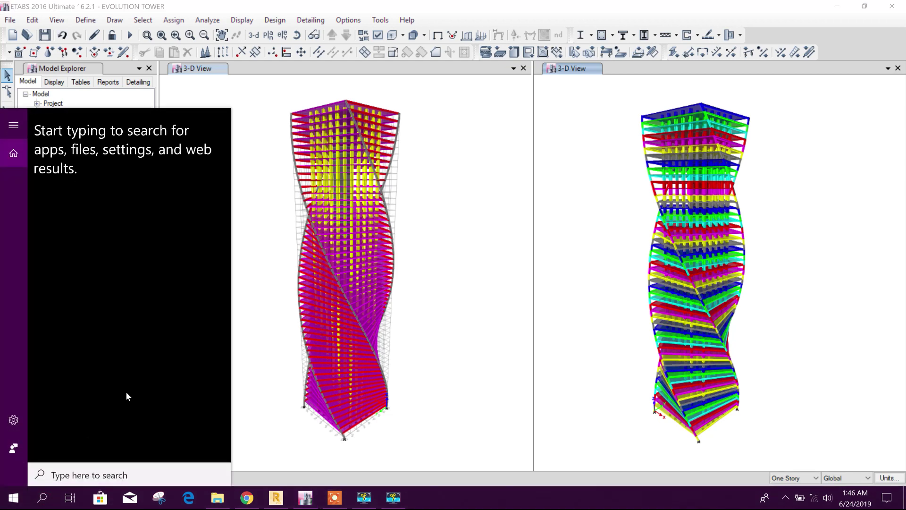
# Step: Search Windows for 'revi' and launch Revit 2019
pyautogui.write('revi')
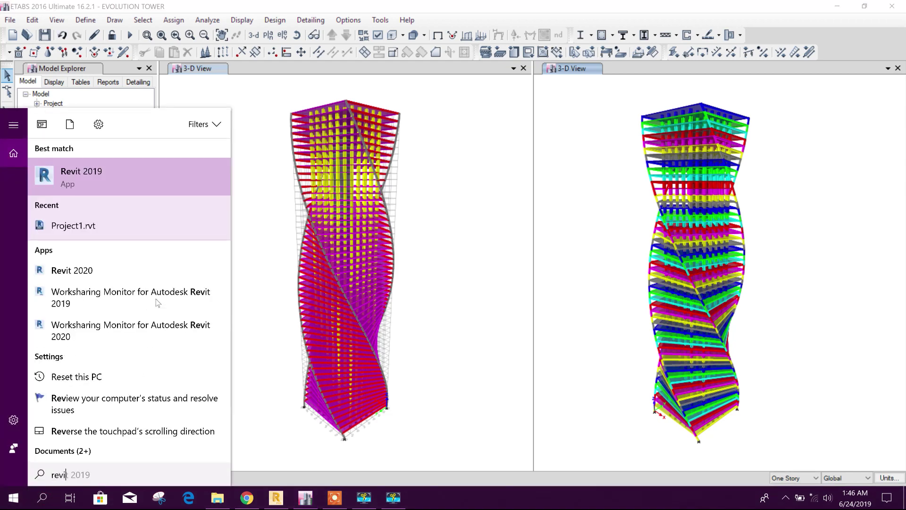
pyautogui.click(151, 176)
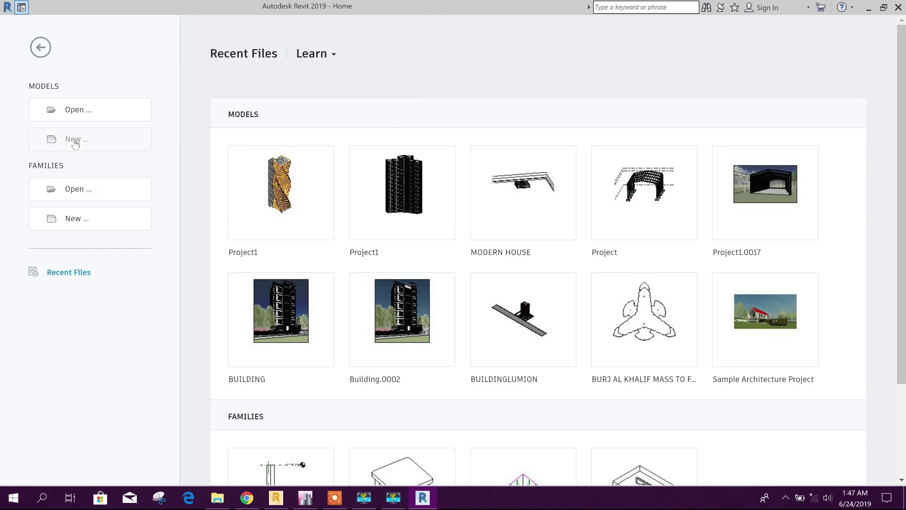
# Step: Create a new project from the Structural Analysis-Default.rte template
pyautogui.click(75, 142)
pyautogui.click(259, 152)
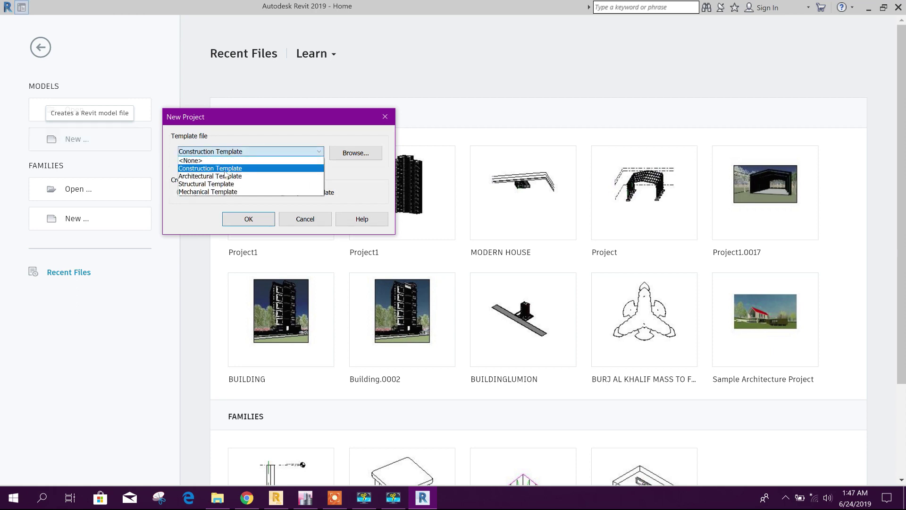
pyautogui.click(221, 185)
pyautogui.click(371, 155)
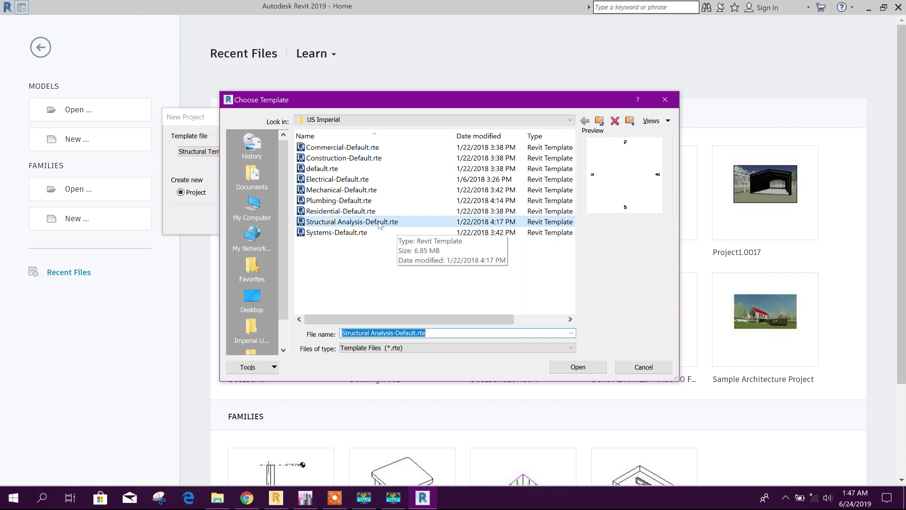
pyautogui.click(380, 223)
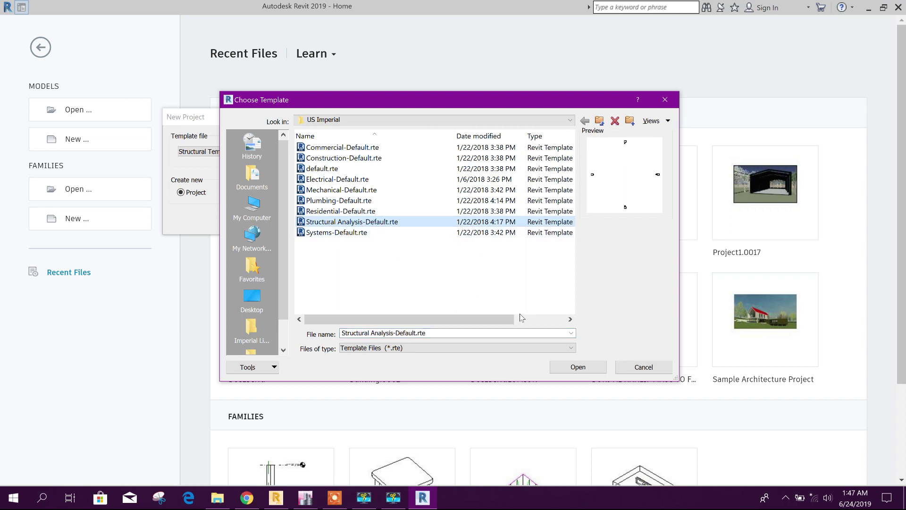
pyautogui.click(577, 367)
pyautogui.click(254, 217)
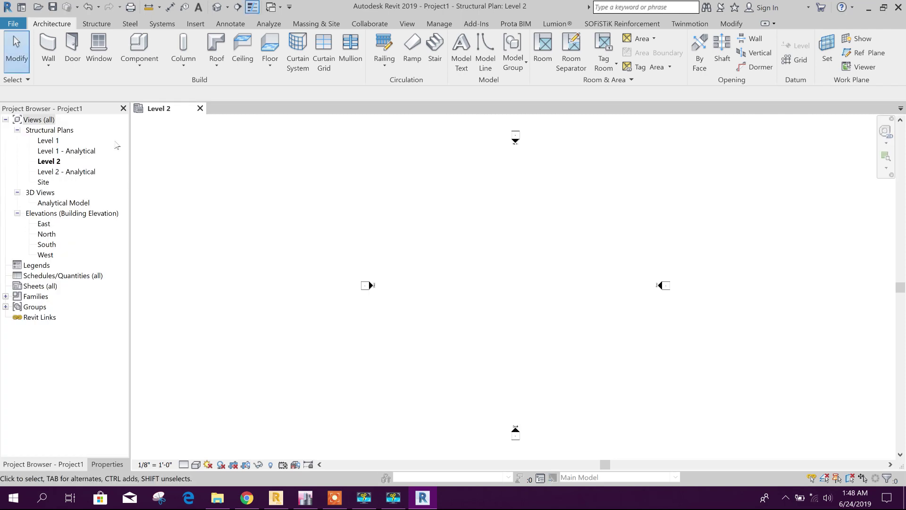
# Step: Open the Level 1 plan and list the Add-Ins ETABS/SAFE/SAP2000 exchange commands
pyautogui.doubleClick(53, 140)
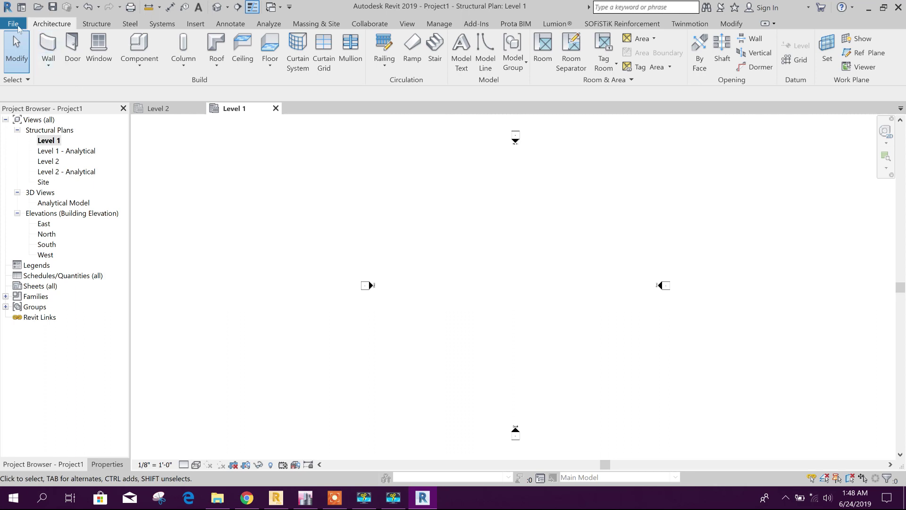
pyautogui.click(19, 27)
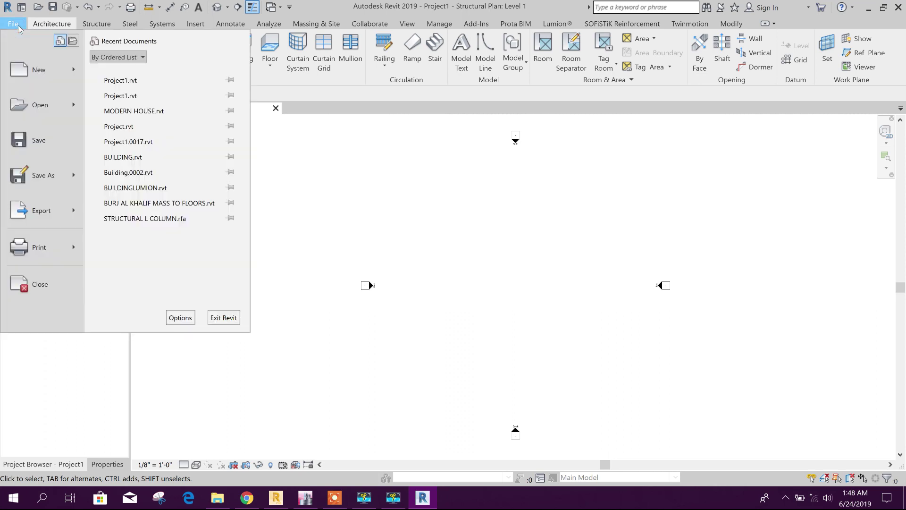
pyautogui.click(373, 96)
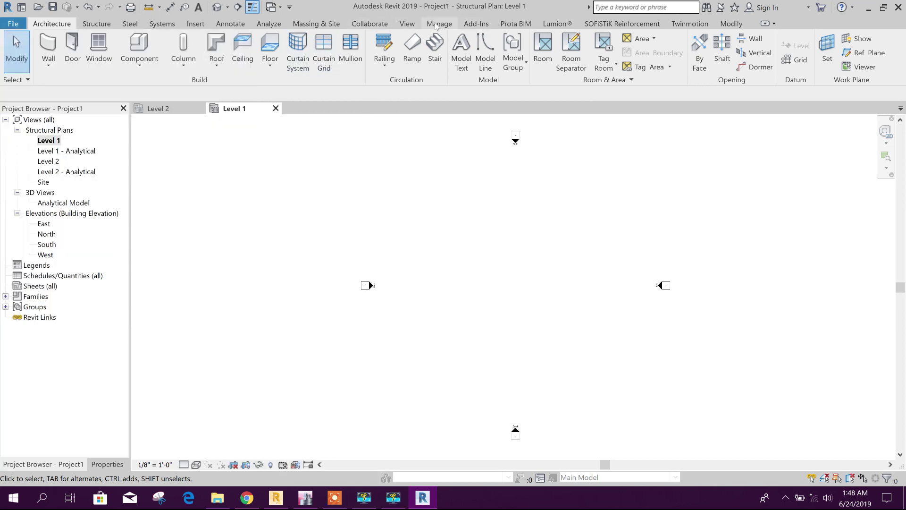
pyautogui.click(475, 25)
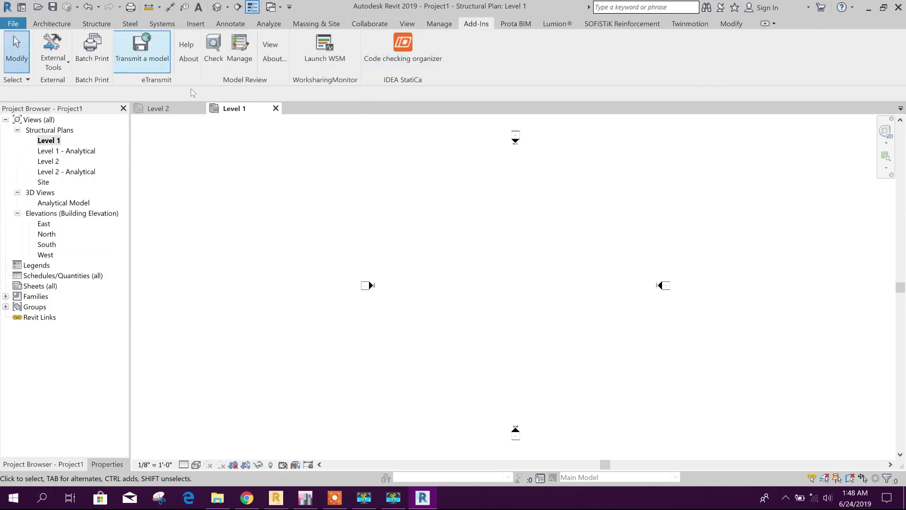
pyautogui.click(67, 66)
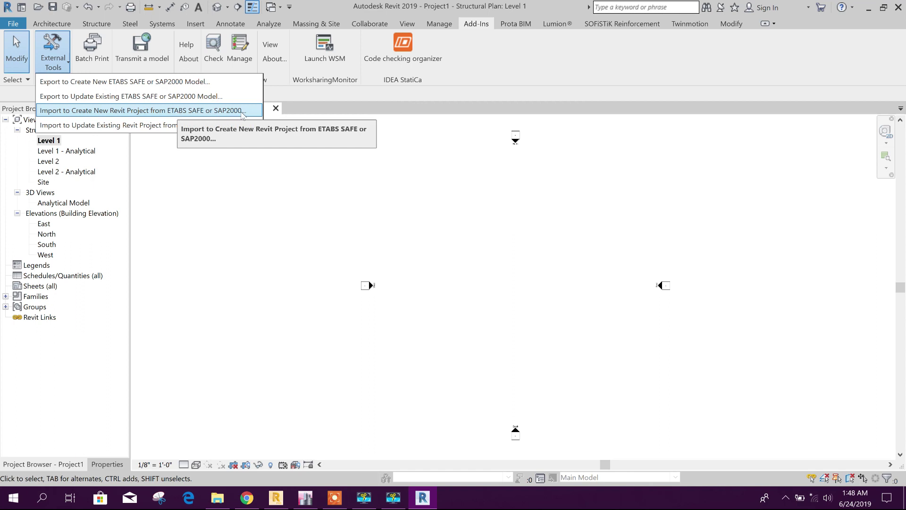
# Step: Load EVOLUTION TOWER.EXR into the ETABS import that creates a new Revit project
pyautogui.click(152, 113)
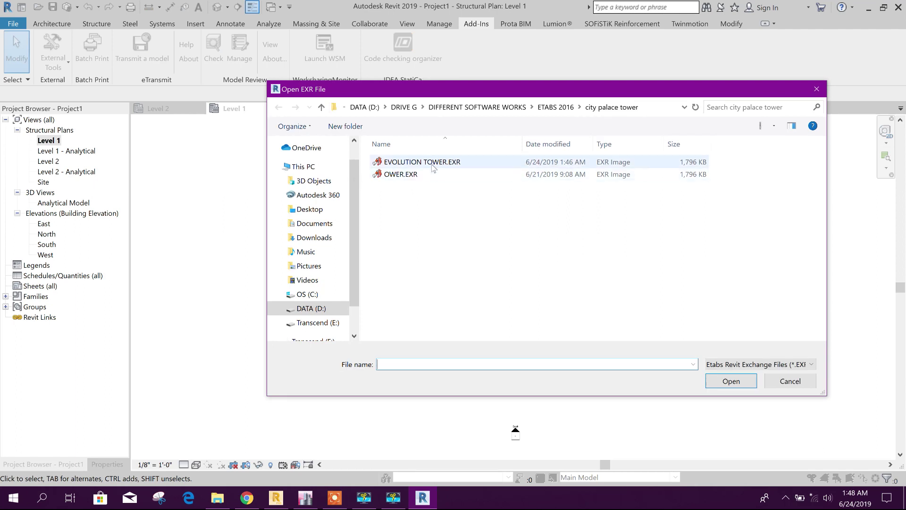
pyautogui.click(433, 165)
pyautogui.click(742, 385)
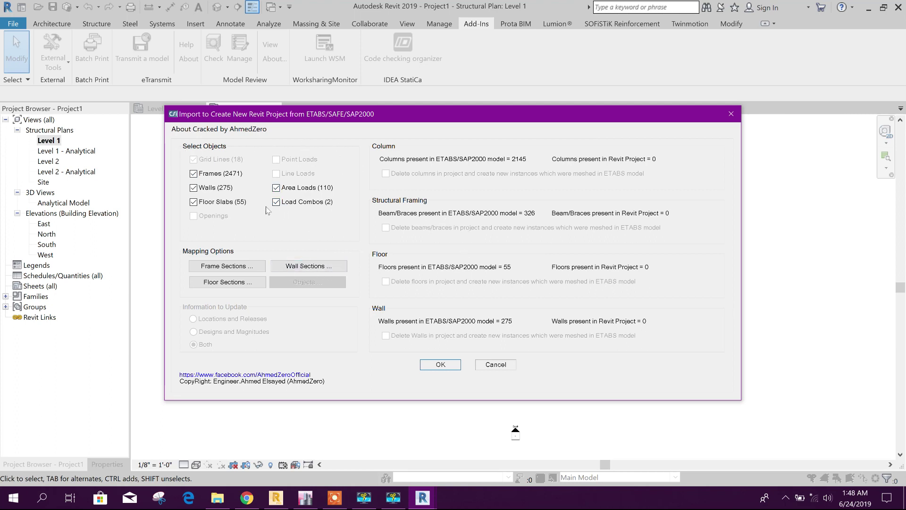
# Step: Map frame sections keeping C50x50 as the column type, then run the import
pyautogui.click(251, 268)
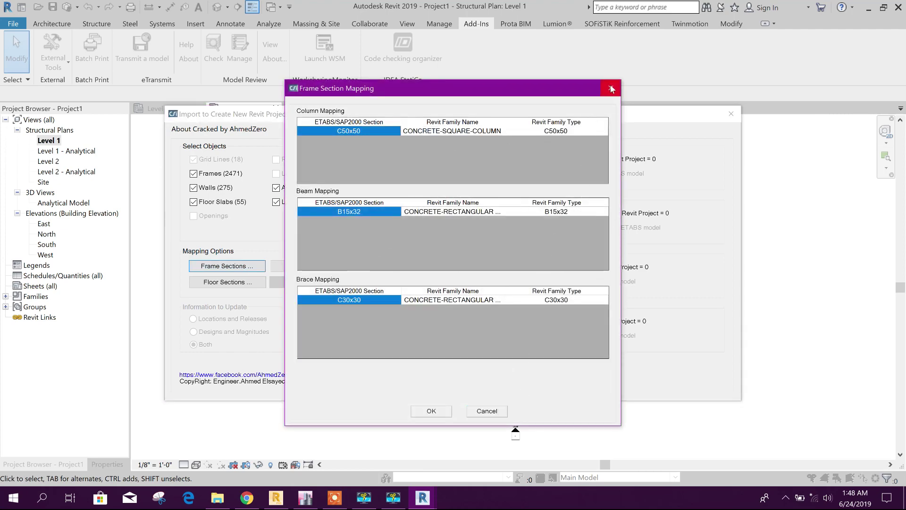
pyautogui.click(577, 135)
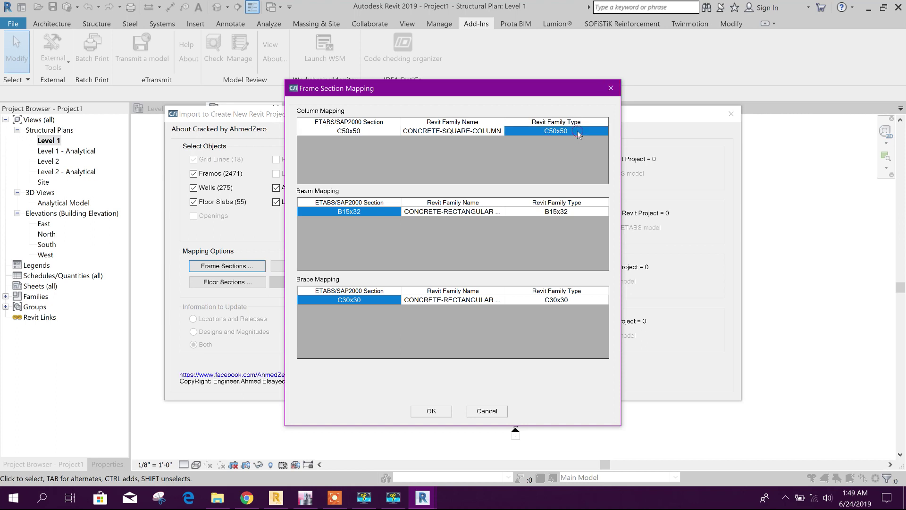
pyautogui.click(579, 135)
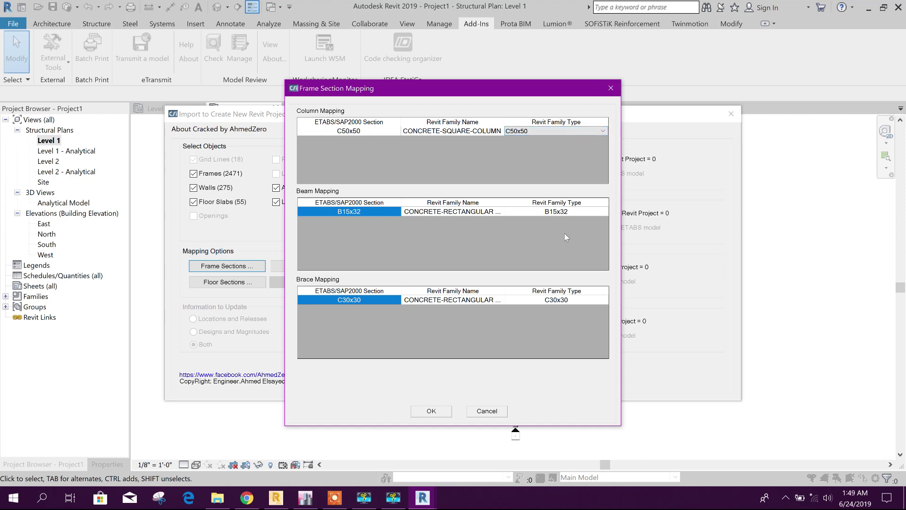
pyautogui.click(442, 412)
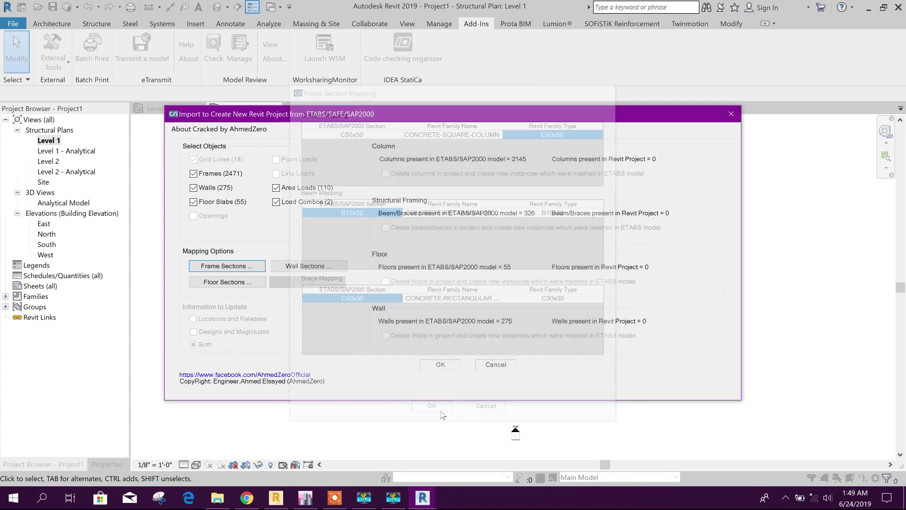
pyautogui.click(448, 366)
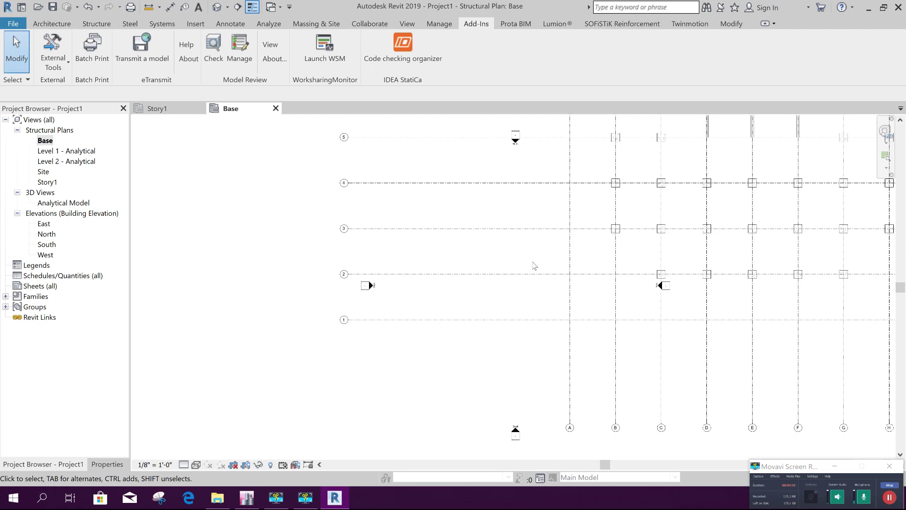
# Step: Pan and zoom the Base plan to inspect the imported grid and columns
pyautogui.scroll(-2, 532, 259)
pyautogui.moveTo(629, 263)
pyautogui.mouseDown(button='middle')
pyautogui.moveTo(588, 314)
pyautogui.moveTo(535, 353)
pyautogui.mouseUp(button='middle')
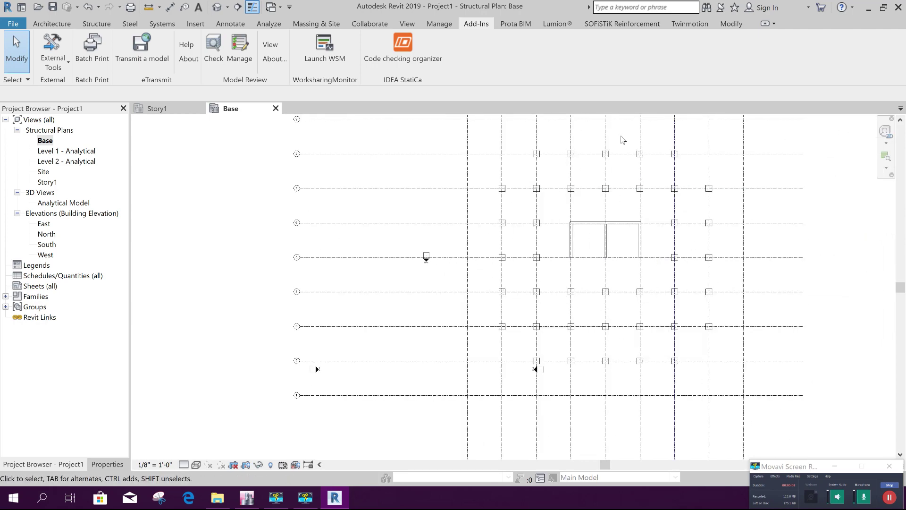
pyautogui.scroll(1, 580, 225)
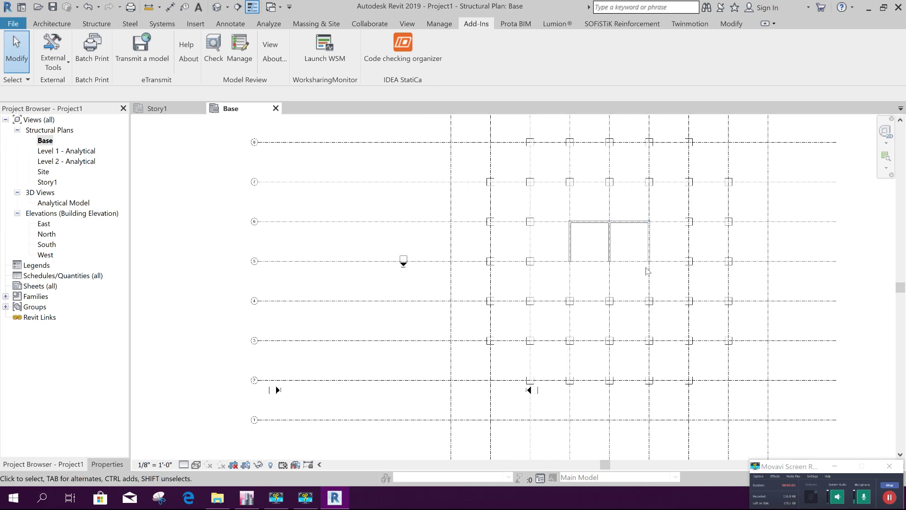
pyautogui.moveTo(629, 289); pyautogui.dragTo(581, 305, button='middle')
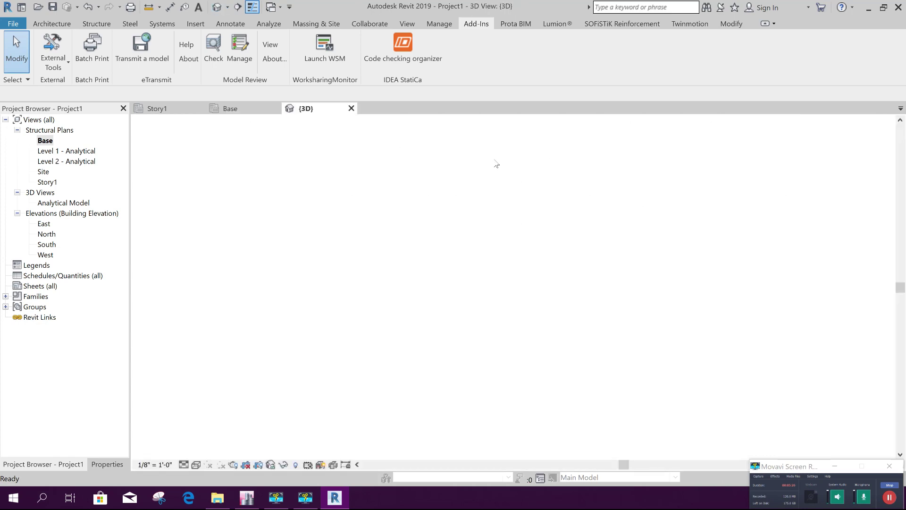
# Step: Crossing-select the story level markers beside the tower and hide them in the view
pyautogui.moveTo(605, 286)
pyautogui.mouseDown(button='middle')
pyautogui.moveTo(613, 295)
pyautogui.moveTo(560, 283)
pyautogui.moveTo(559, 327)
pyautogui.mouseUp(button='middle')
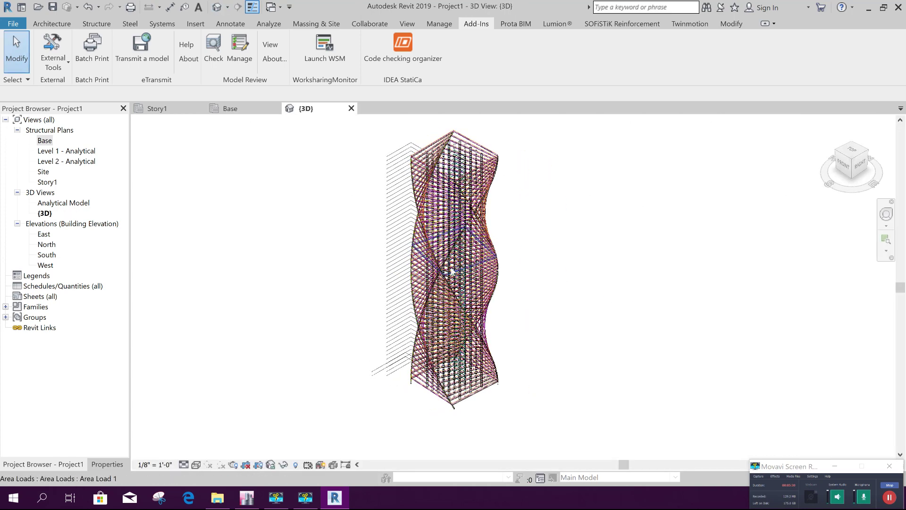
pyautogui.moveTo(394, 404); pyautogui.dragTo(356, 144)
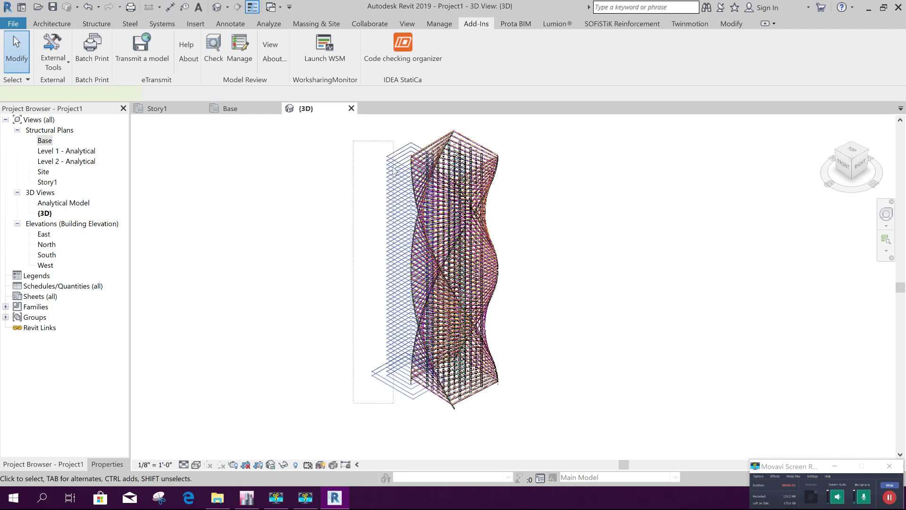
pyautogui.moveTo(354, 141); pyautogui.dragTo(355, 142)
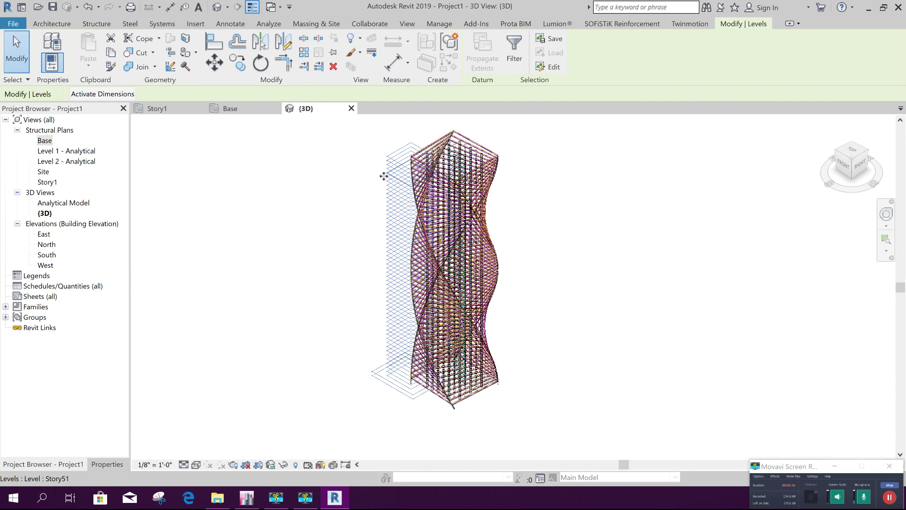
pyautogui.rightClick(384, 176)
pyautogui.moveTo(417, 253)
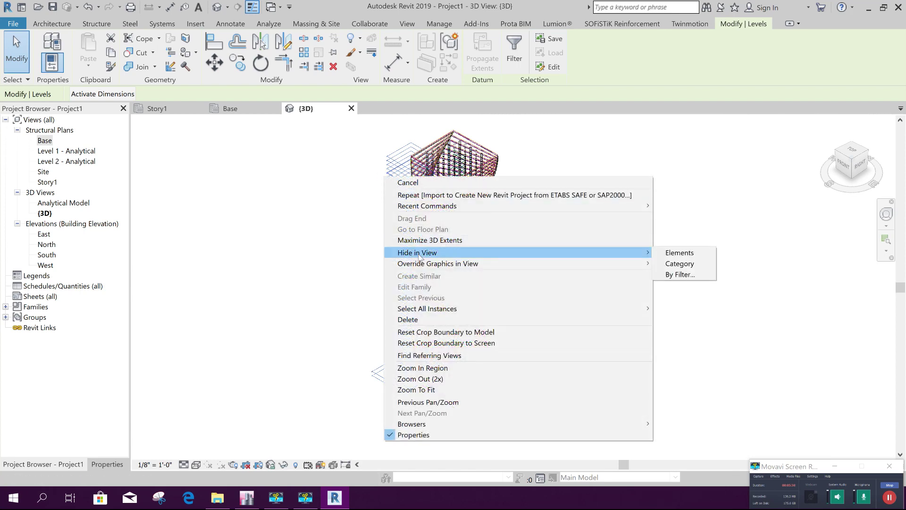
pyautogui.click(673, 256)
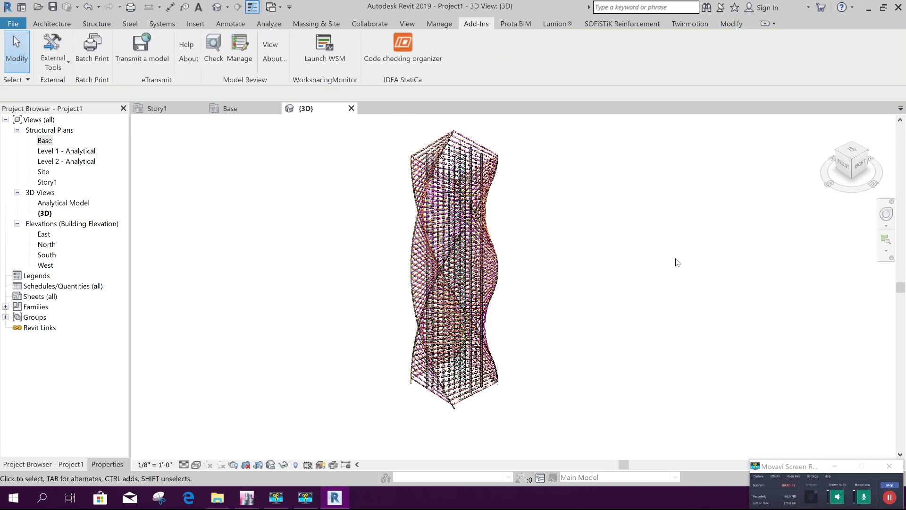
# Step: Switch the 3D view's visual style to Hidden Line
pyautogui.click(197, 465)
pyautogui.click(218, 410)
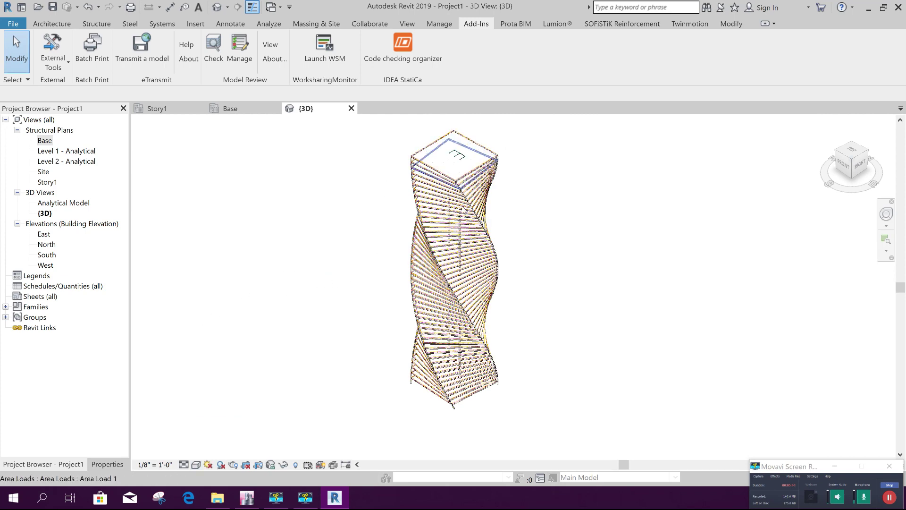
pyautogui.click(196, 464)
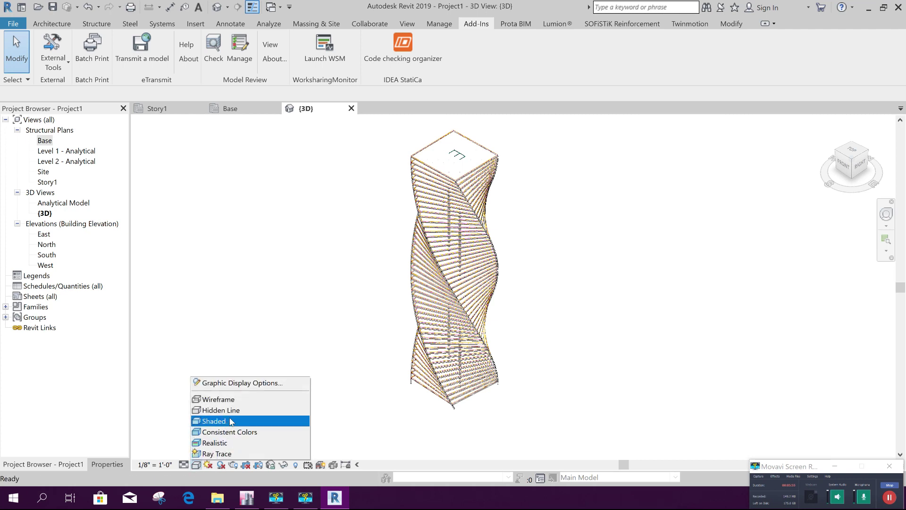
pyautogui.click(198, 191)
# Step: Show the 3D view's Properties palette and check its Graphic Display Options
pyautogui.click(107, 464)
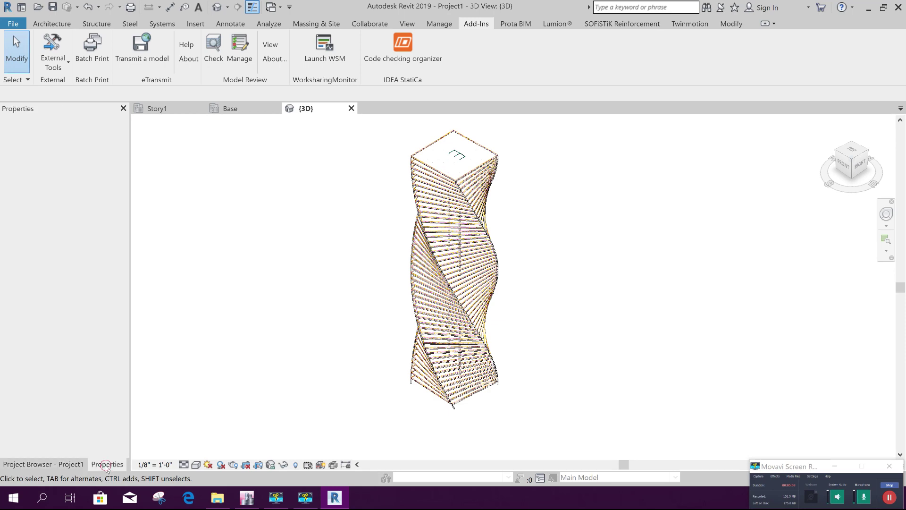
pyautogui.click(84, 246)
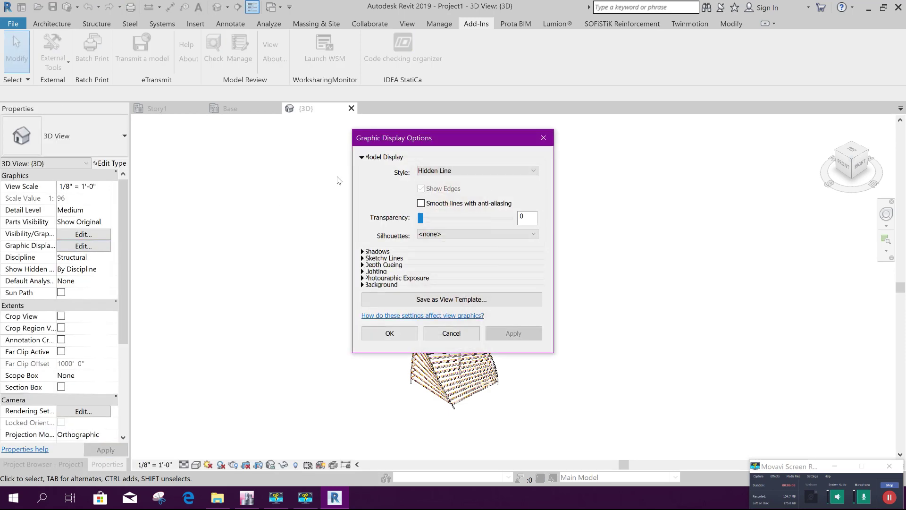
pyautogui.click(544, 136)
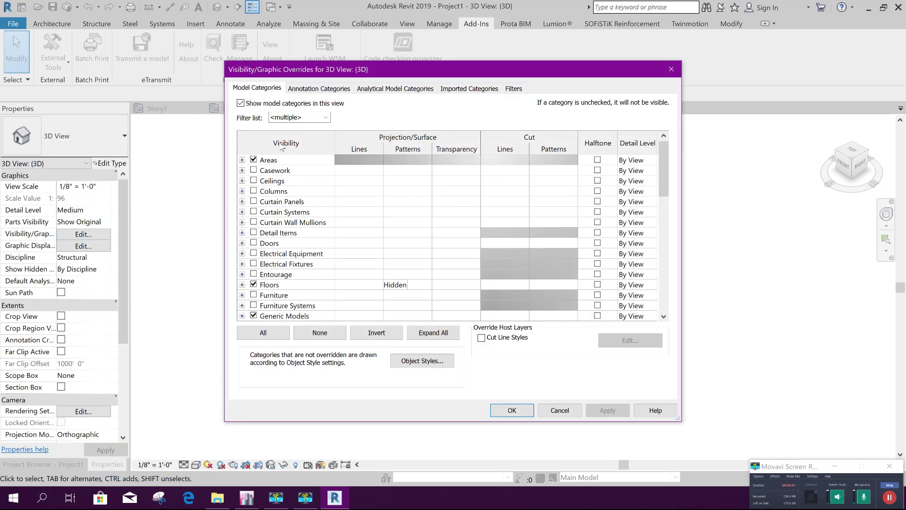
# Step: Uncheck all Analytical Model Categories in Visibility/Graphic Overrides and apply
pyautogui.click(402, 90)
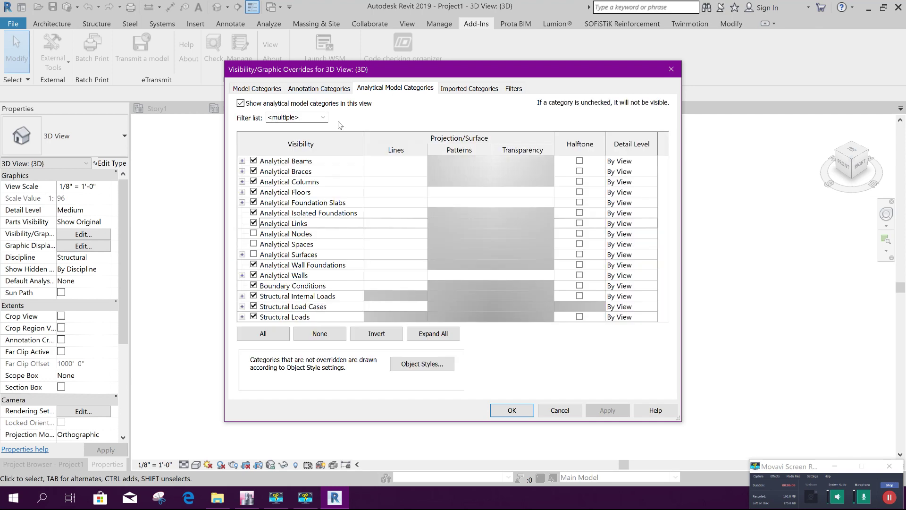
pyautogui.click(276, 341)
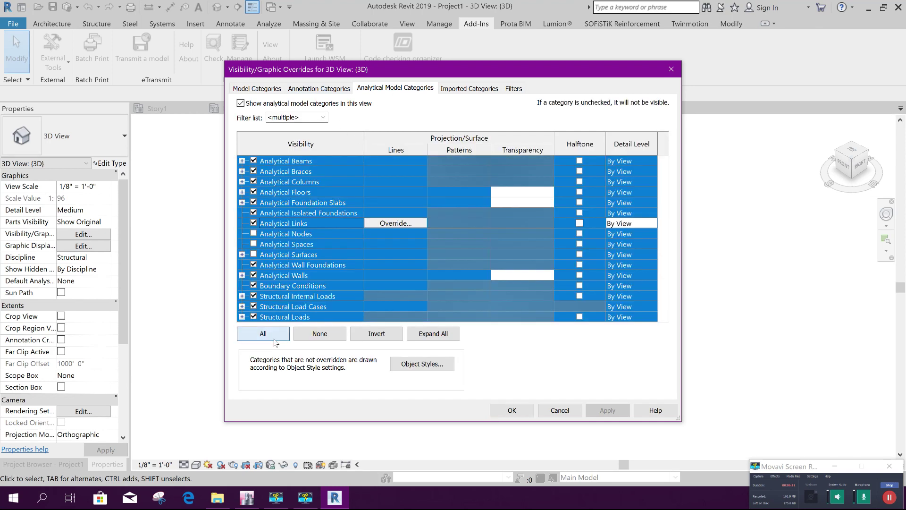
pyautogui.click(254, 234)
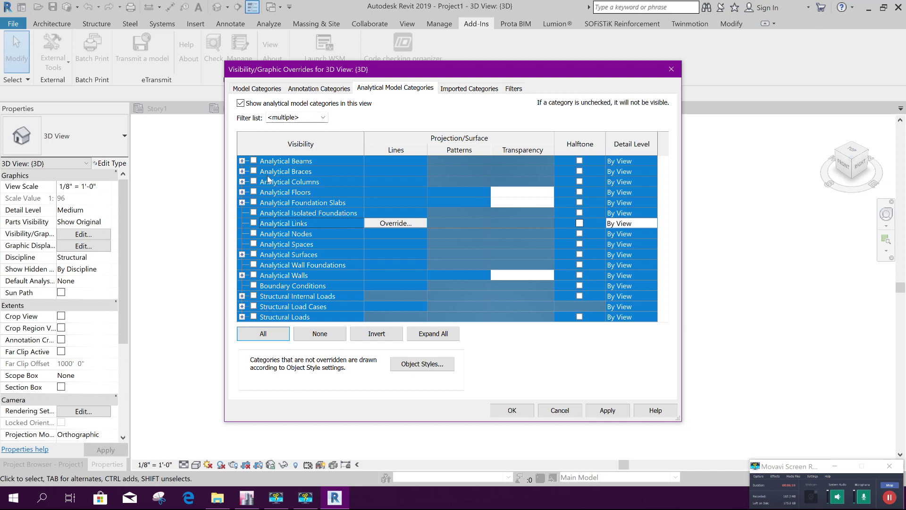
pyautogui.click(599, 410)
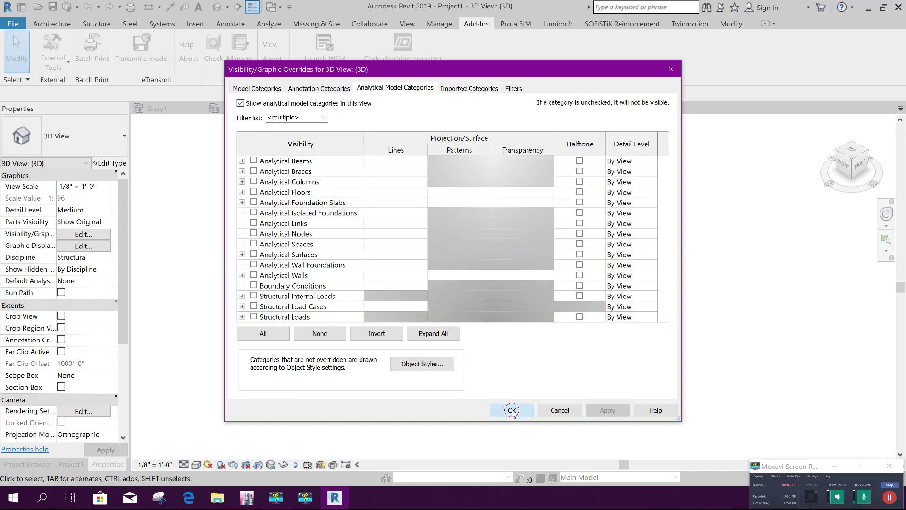
pyautogui.click(512, 410)
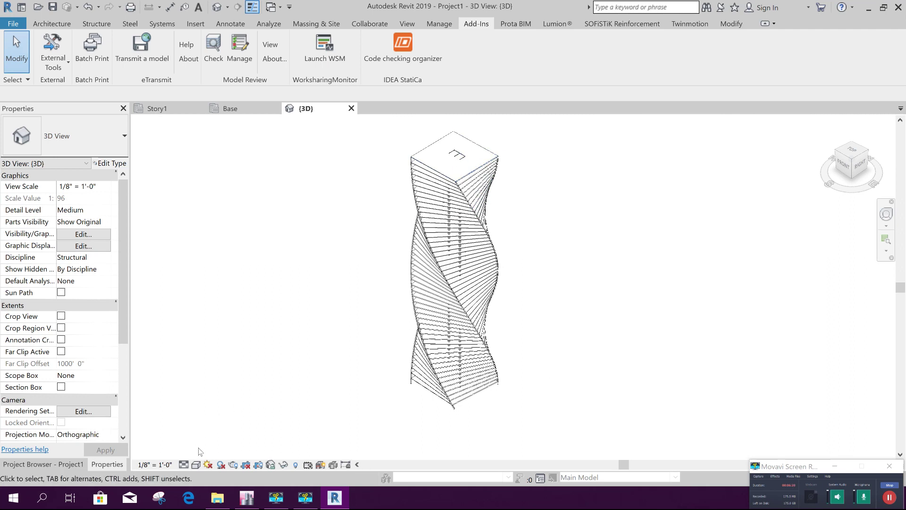
# Step: Switch the tower view to the Shaded visual style and orbit and pan it
pyautogui.click(196, 464)
pyautogui.click(214, 444)
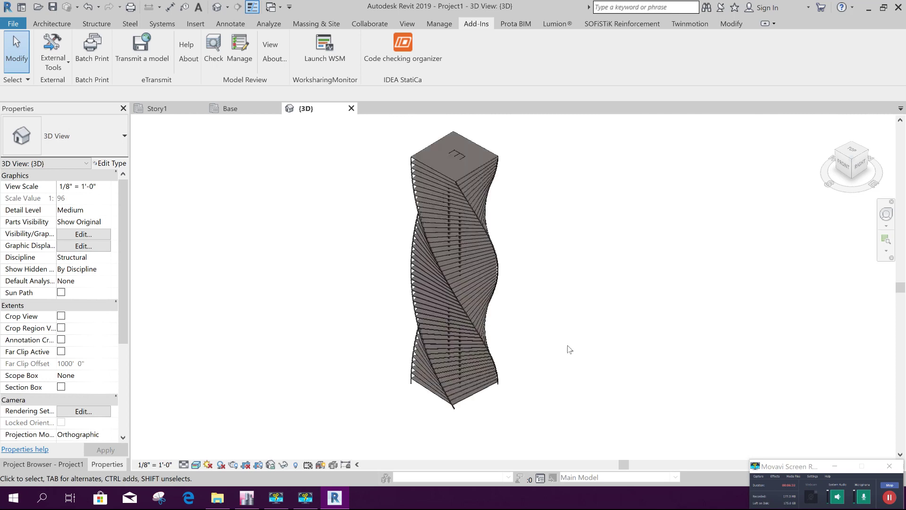
pyautogui.moveTo(569, 388)
pyautogui.keyDown('shift'); pyautogui.mouseDown(button='middle')
pyautogui.moveTo(546, 289)
pyautogui.moveTo(587, 263)
pyautogui.moveTo(670, 283)
pyautogui.moveTo(695, 350)
pyautogui.moveTo(657, 358)
pyautogui.mouseUp(button='middle'); pyautogui.keyUp('shift')
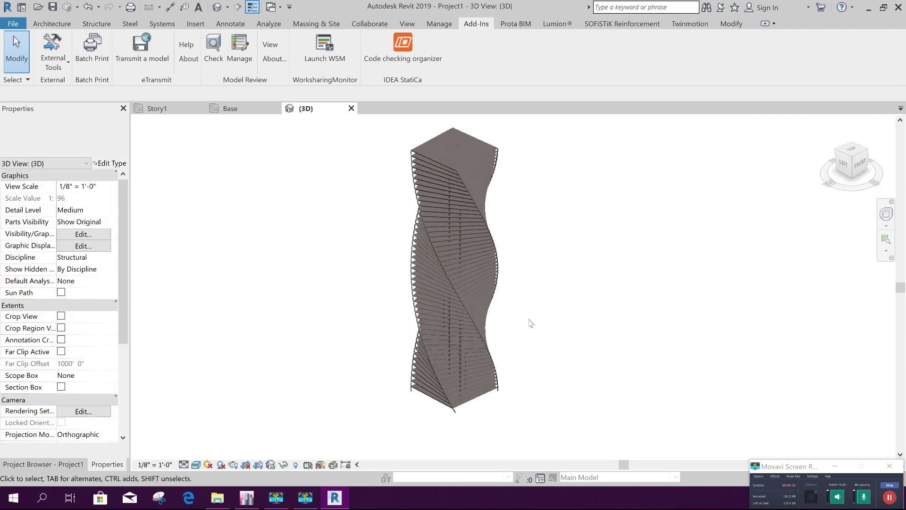
pyautogui.scroll(2, 436, 273)
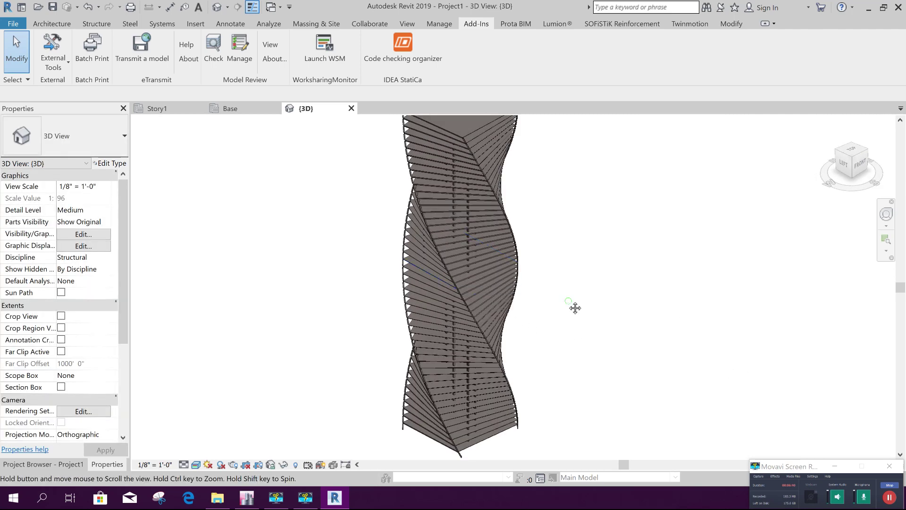
pyautogui.moveTo(577, 307); pyautogui.dragTo(469, 344, button='middle')
pyautogui.scroll(-2, 453, 338)
pyautogui.moveTo(513, 382); pyautogui.dragTo(535, 365, button='middle')
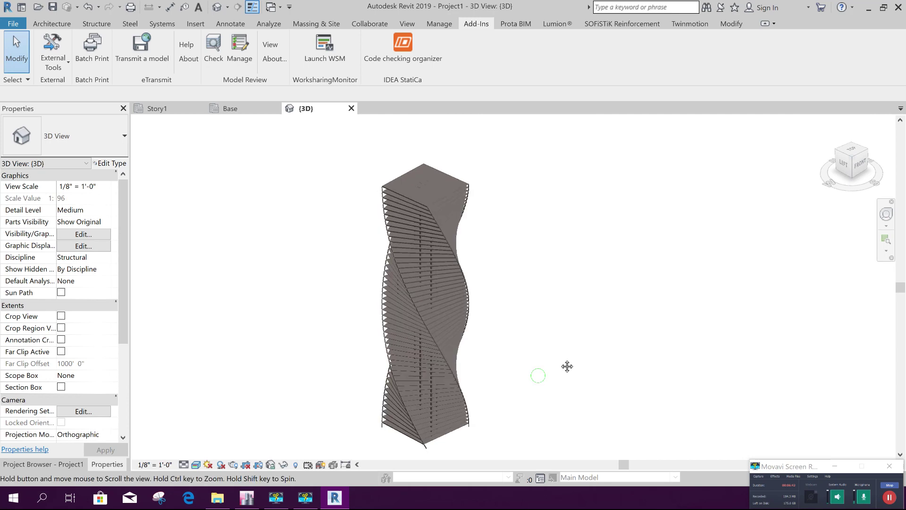
# Step: Switch the view to the Realistic visual style and orbit the tower again
pyautogui.click(196, 465)
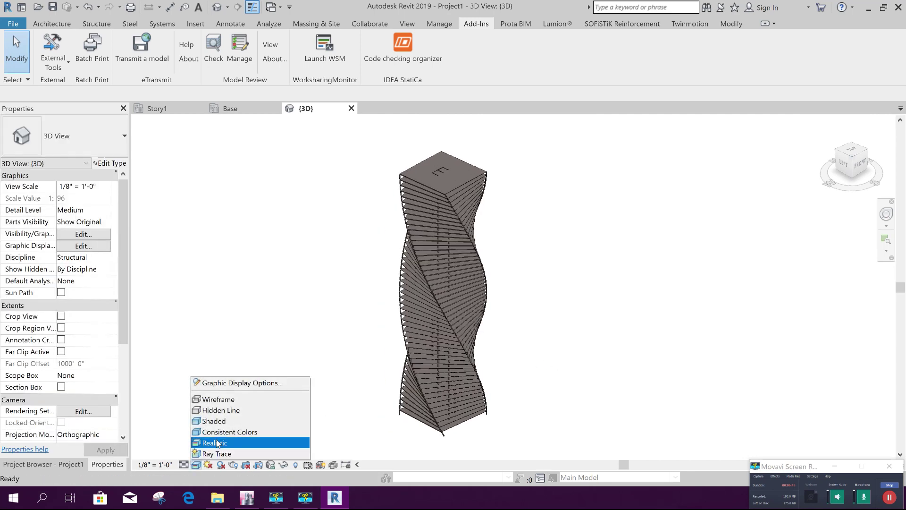
pyautogui.click(226, 423)
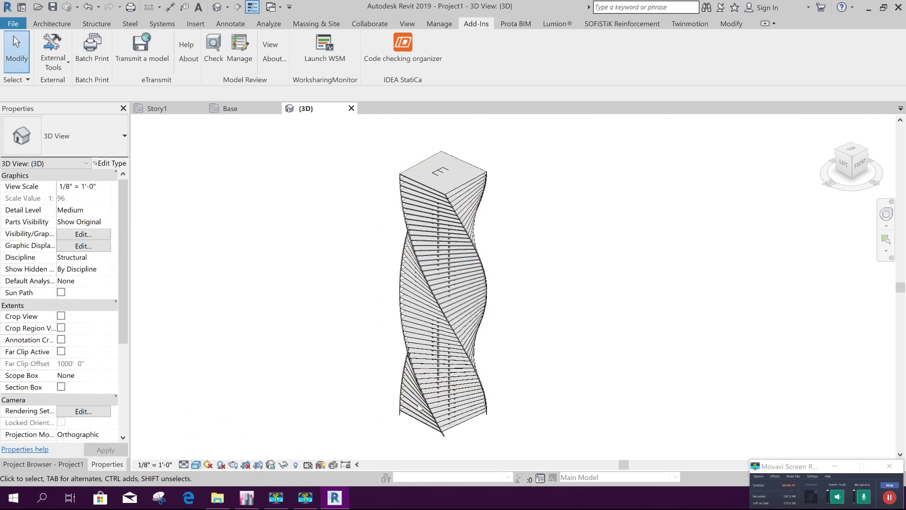
pyautogui.moveTo(557, 394); pyautogui.dragTo(572, 379, button='middle')
pyautogui.moveTo(594, 410)
pyautogui.keyDown('shift'); pyautogui.mouseDown(button='middle')
pyautogui.moveTo(502, 364)
pyautogui.moveTo(469, 313)
pyautogui.moveTo(290, 265)
pyautogui.moveTo(203, 276)
pyautogui.moveTo(299, 376)
pyautogui.moveTo(548, 400)
pyautogui.moveTo(596, 391)
pyautogui.moveTo(561, 354)
pyautogui.mouseUp(button='middle'); pyautogui.keyUp('shift')
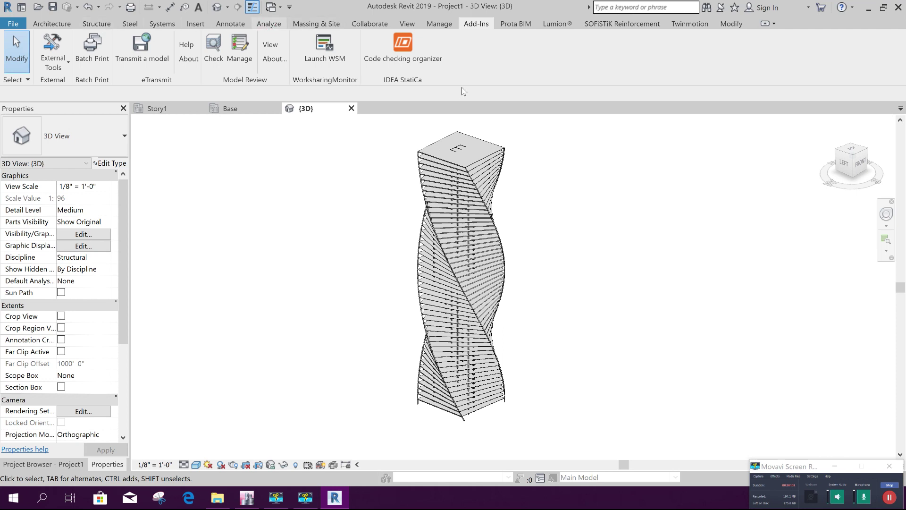
pyautogui.click(267, 25)
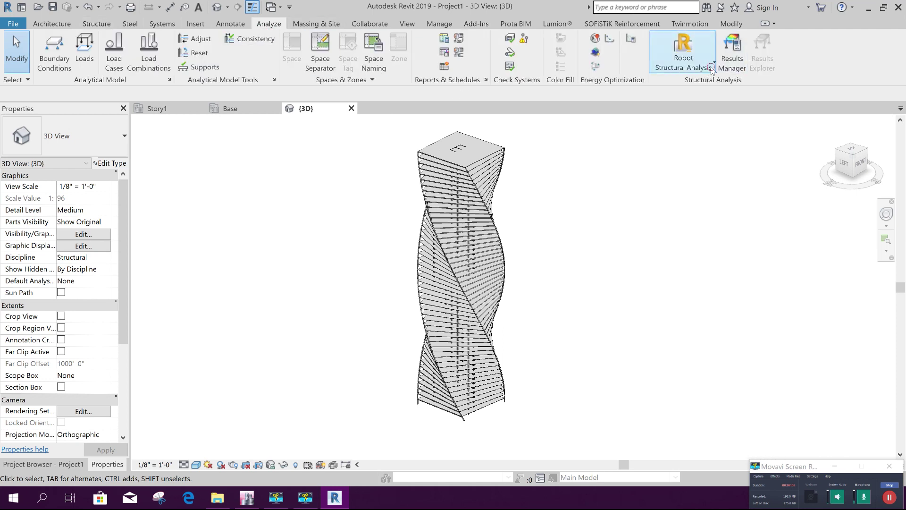
# Step: Launch Robot Structural Analysis Professional 2019 from Windows search, then return to the Revit project
pyautogui.click(711, 70)
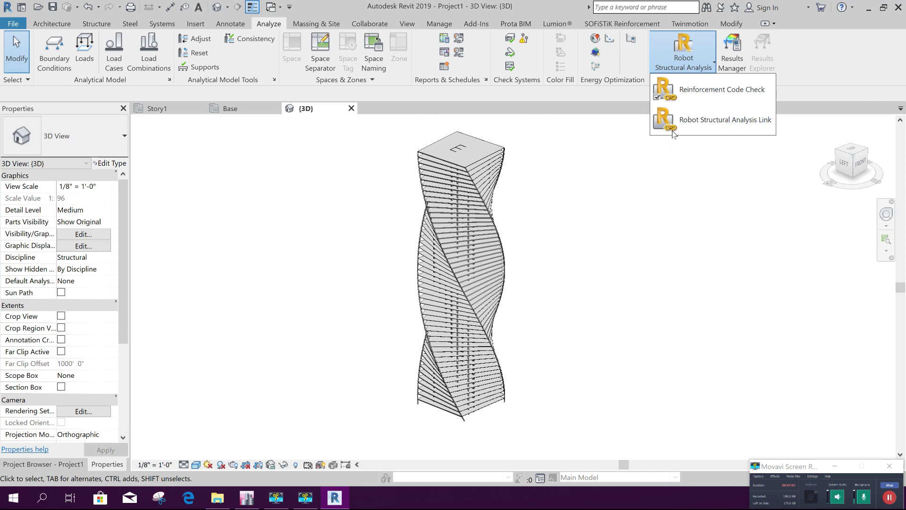
pyautogui.click(42, 498)
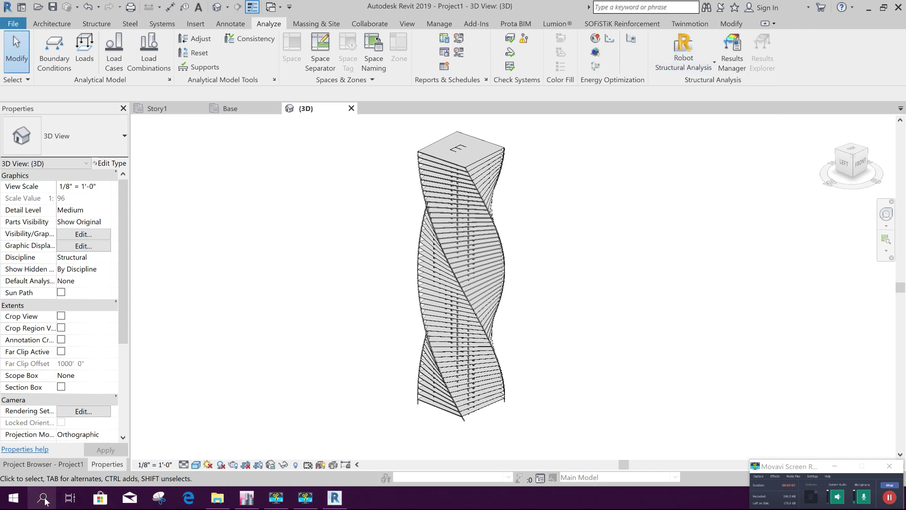
pyautogui.write('ro')
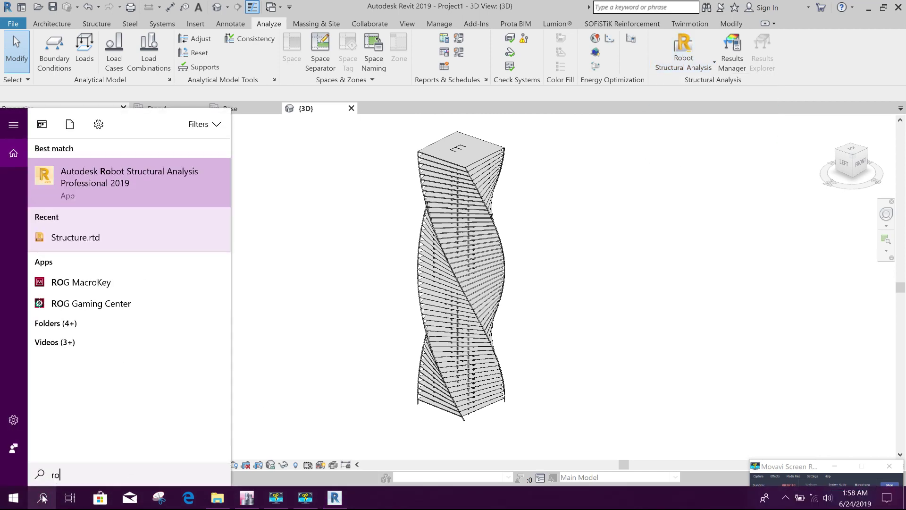
pyautogui.write('b')
pyautogui.write('t')
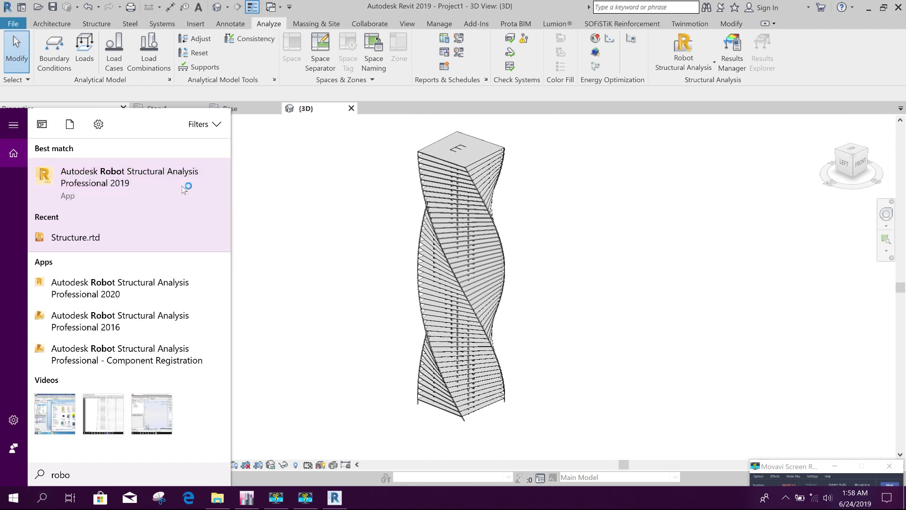
pyautogui.click(182, 187)
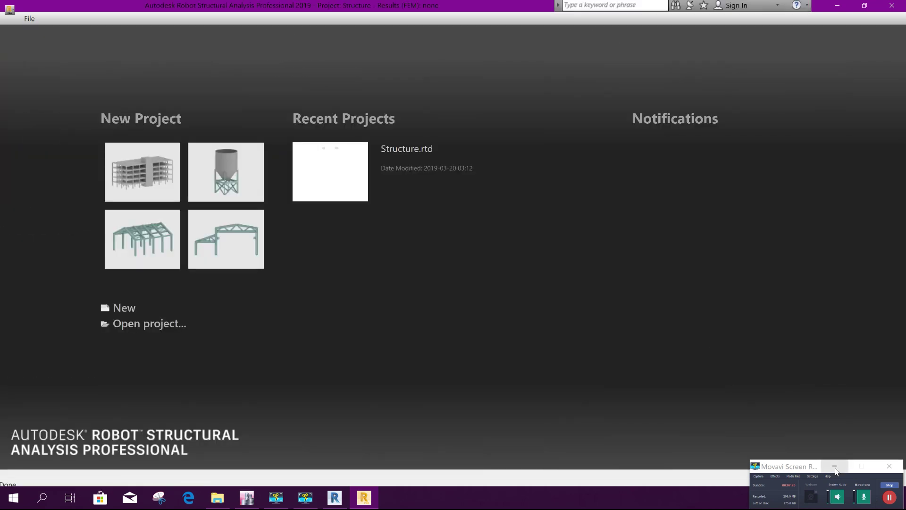
pyautogui.click(835, 469)
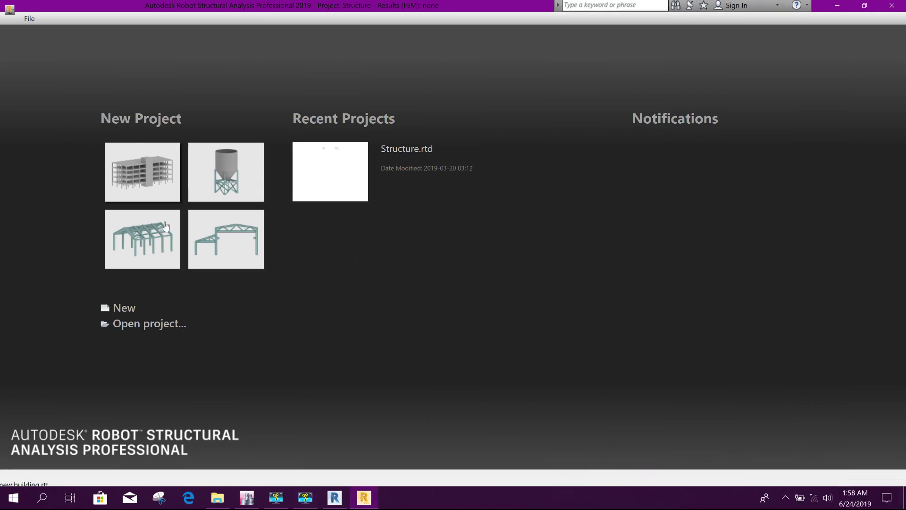
pyautogui.click(335, 497)
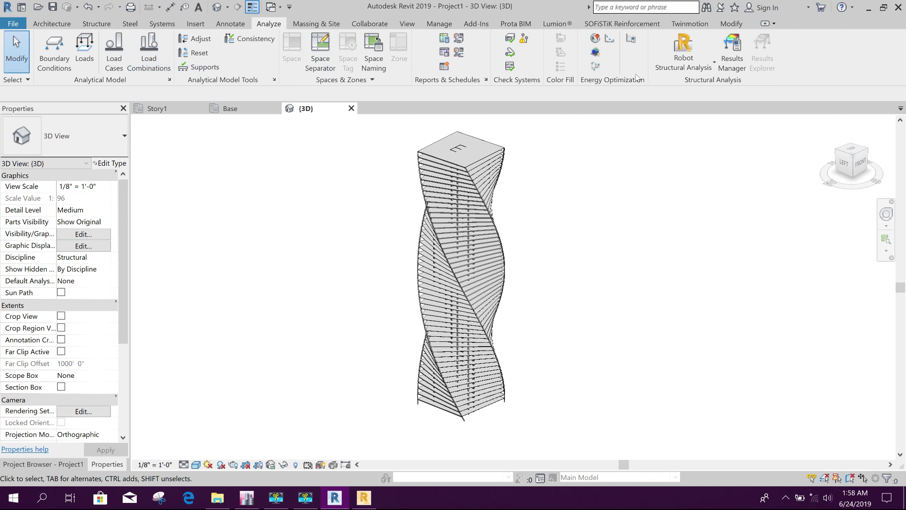
# Step: Send the tower through the Robot link with Send model and Direct integration, declining the events report
pyautogui.click(705, 70)
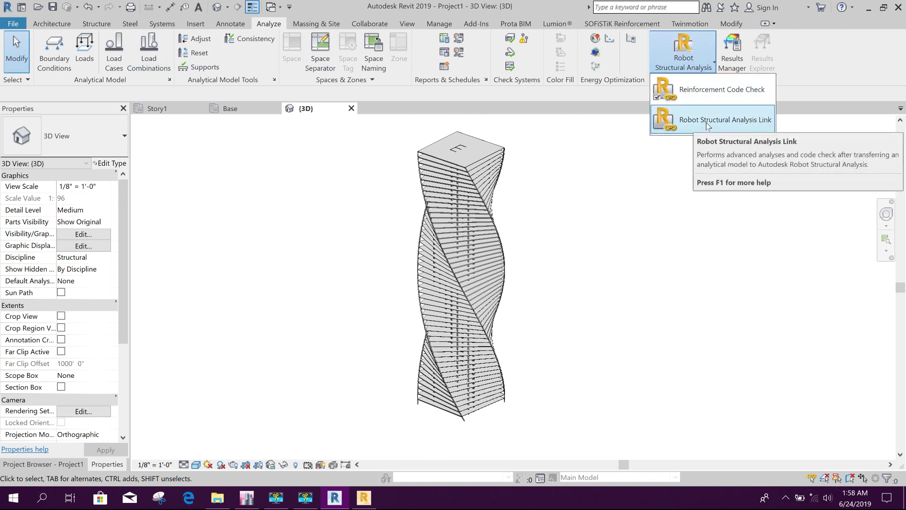
pyautogui.click(768, 125)
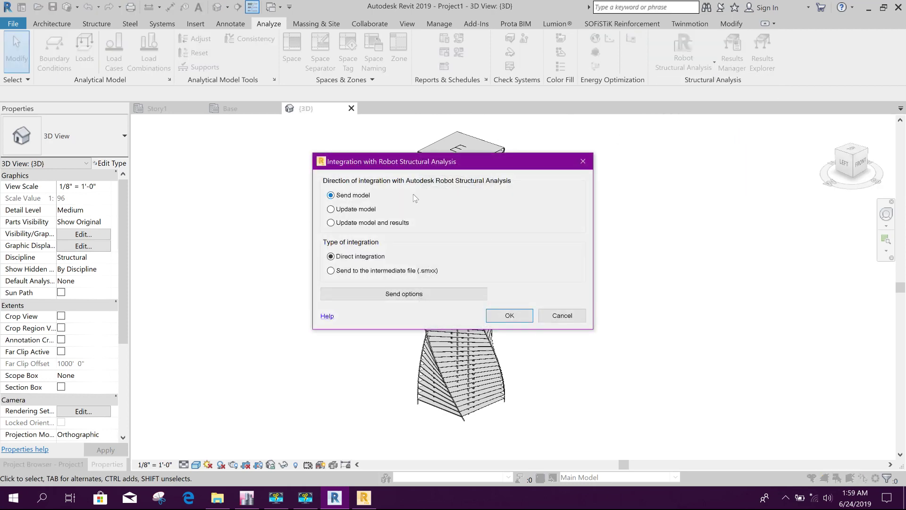
pyautogui.click(524, 315)
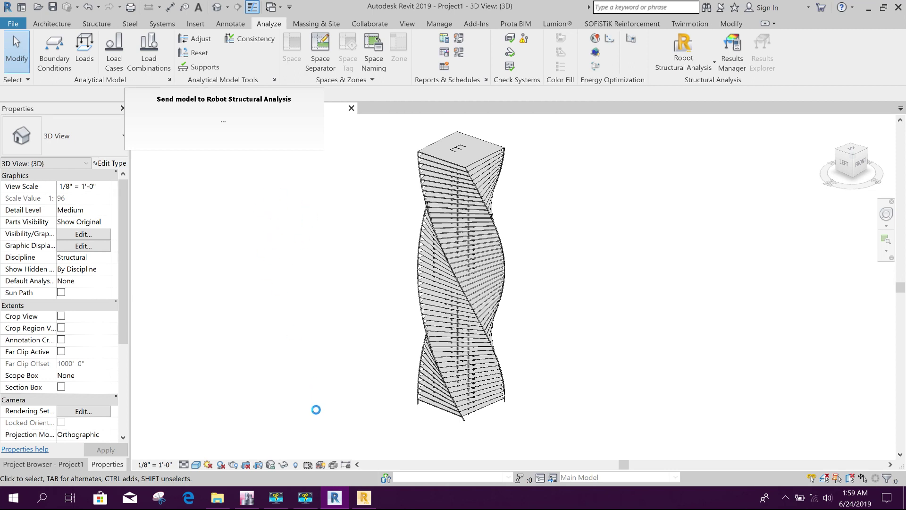
pyautogui.click(305, 498)
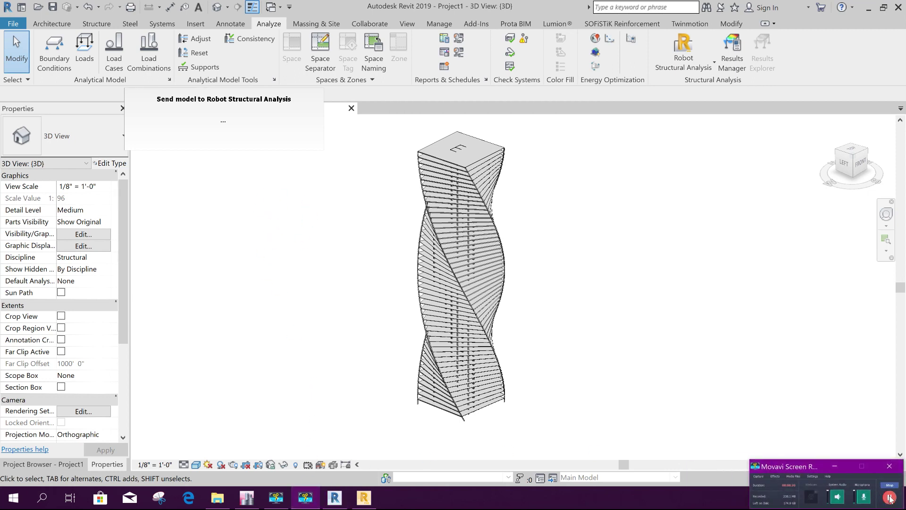
pyautogui.click(835, 466)
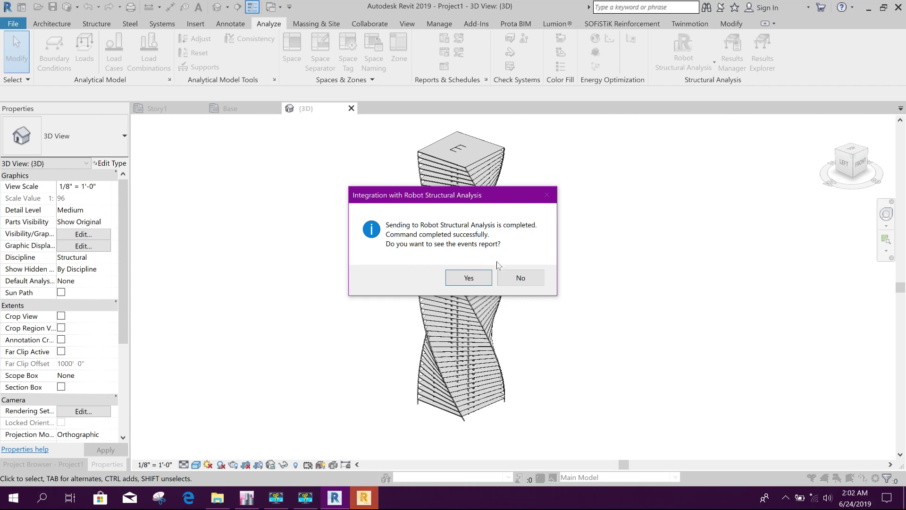
pyautogui.click(521, 278)
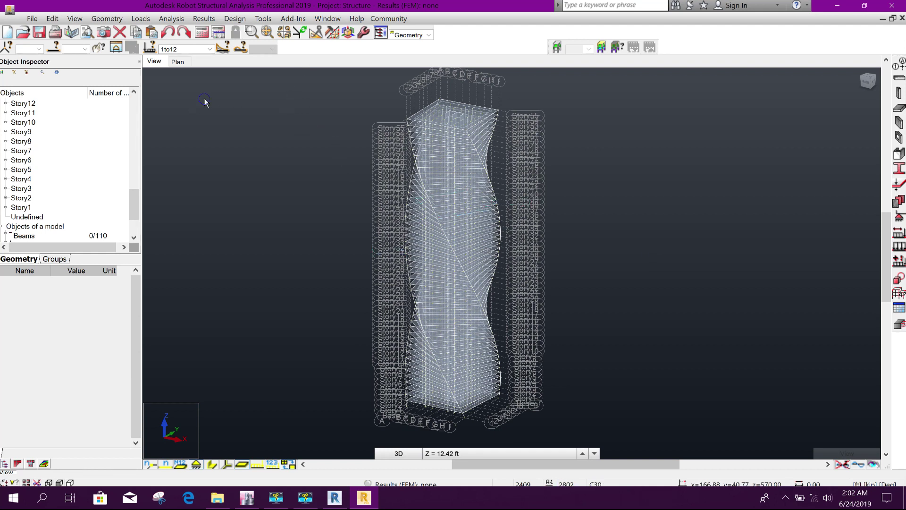
# Step: Open the view's Display settings and turn off the Grid under View
pyautogui.rightClick(217, 115)
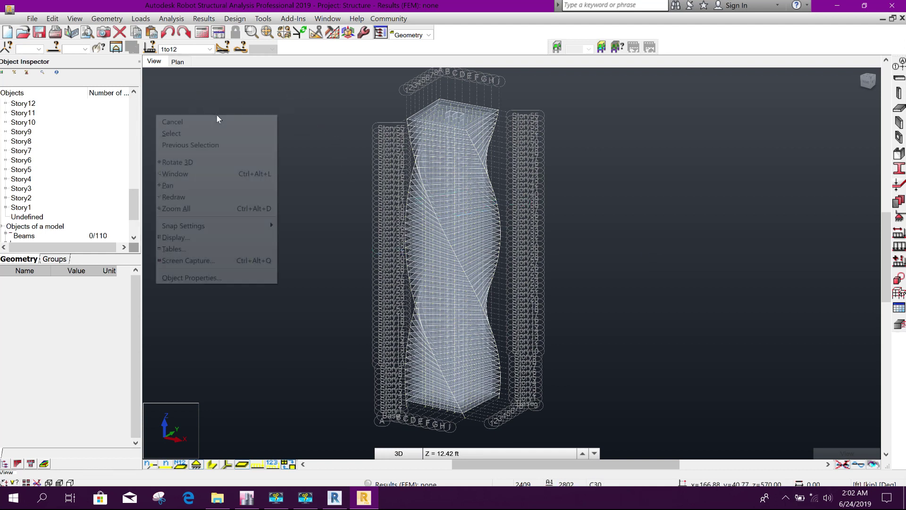
pyautogui.click(196, 237)
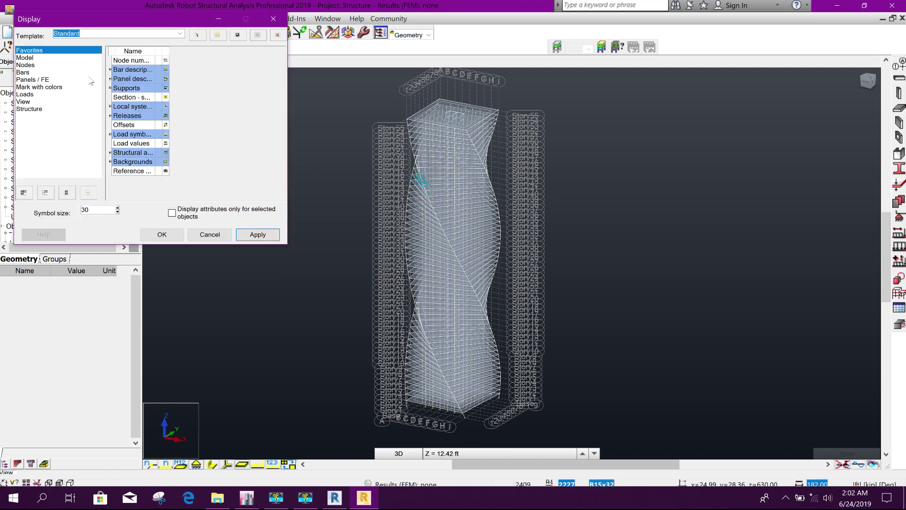
pyautogui.moveTo(94, 19); pyautogui.dragTo(306, 74)
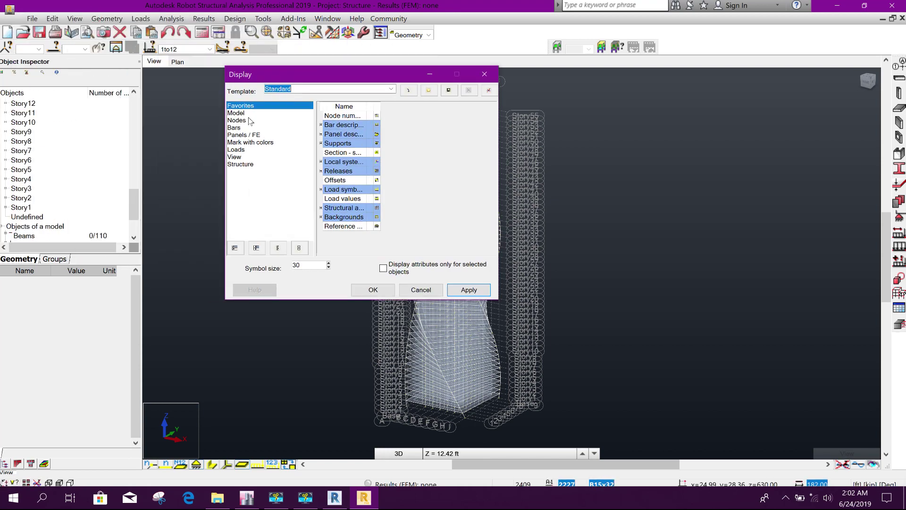
pyautogui.click(238, 113)
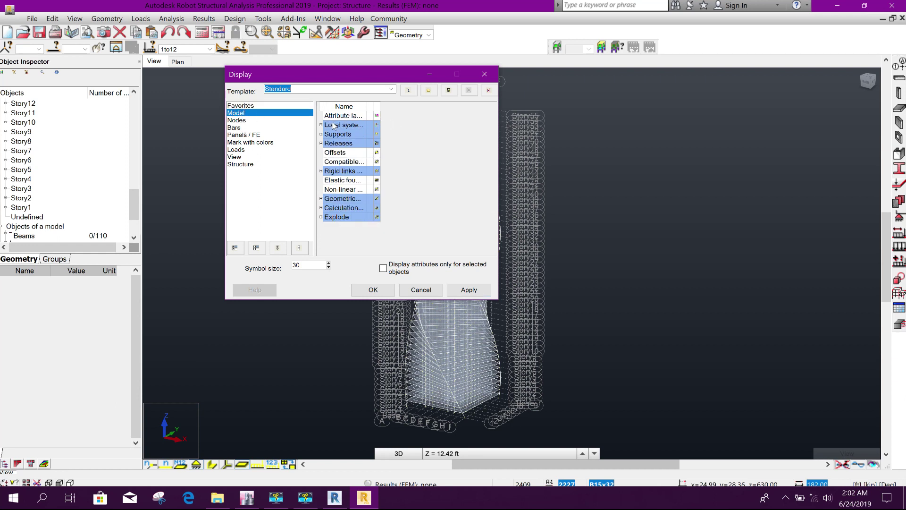
pyautogui.click(321, 125)
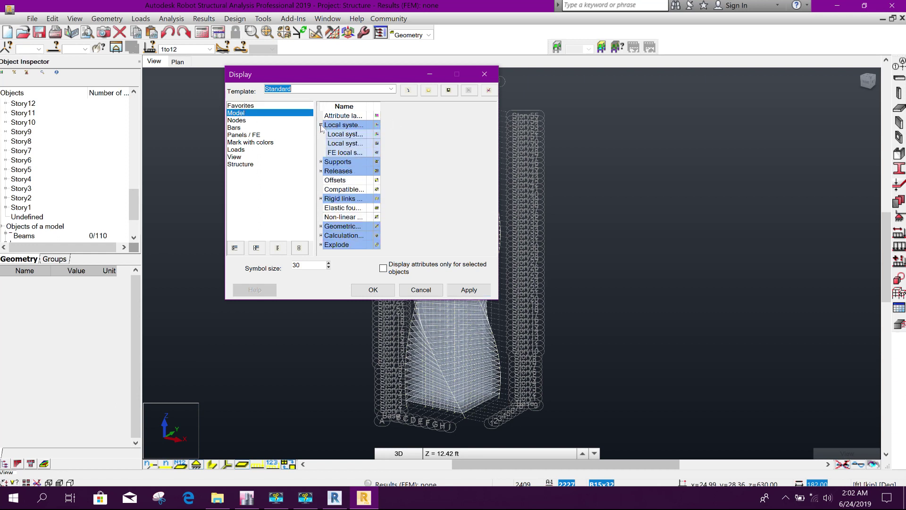
pyautogui.click(321, 125)
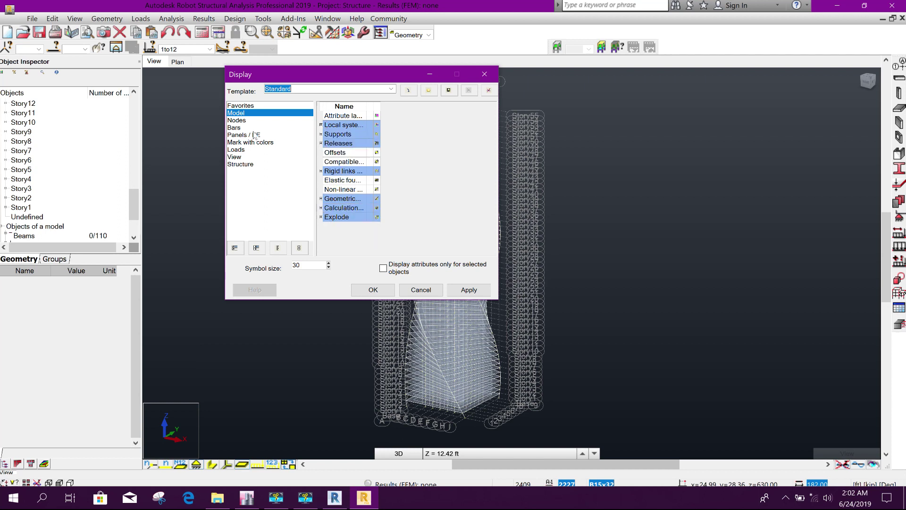
pyautogui.click(234, 157)
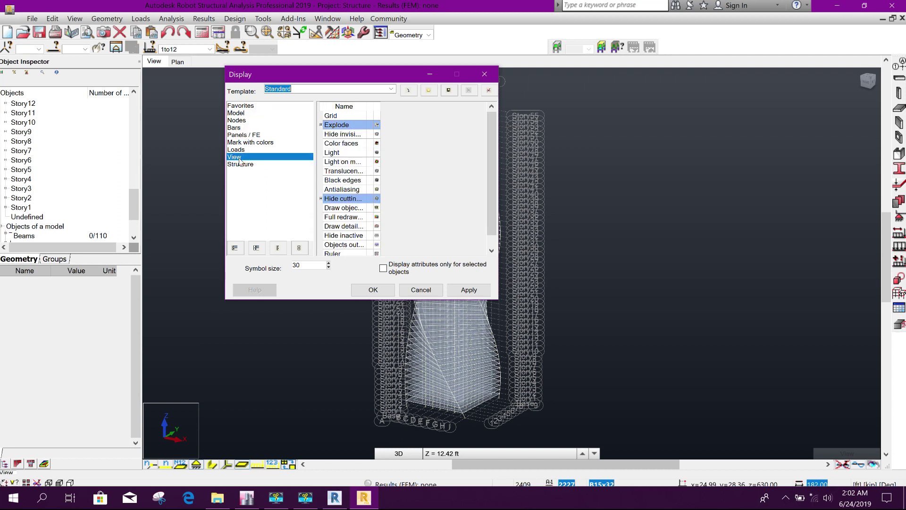
pyautogui.click(379, 106)
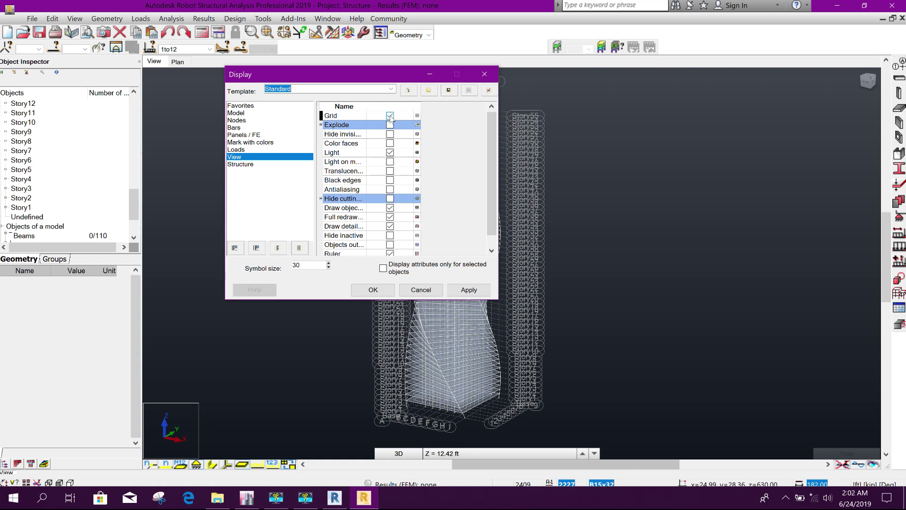
pyautogui.click(390, 116)
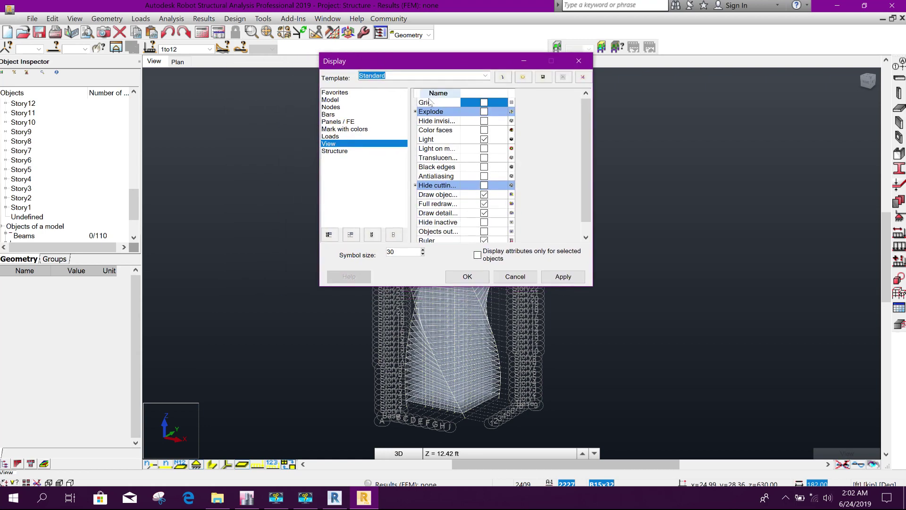
pyautogui.click(561, 277)
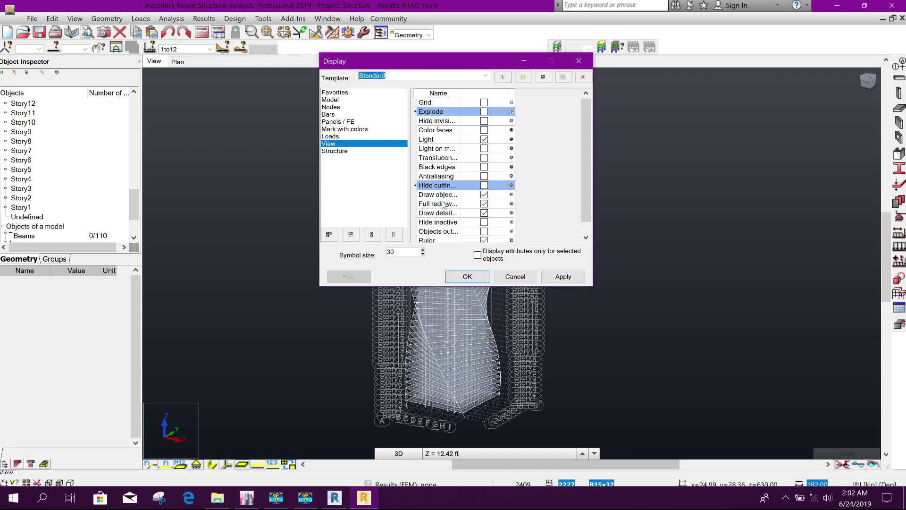
# Step: Turn off Structural axes under Structure and apply the display changes
pyautogui.scroll(-1, 442, 215)
pyautogui.scroll(1, 447, 199)
pyautogui.click(344, 151)
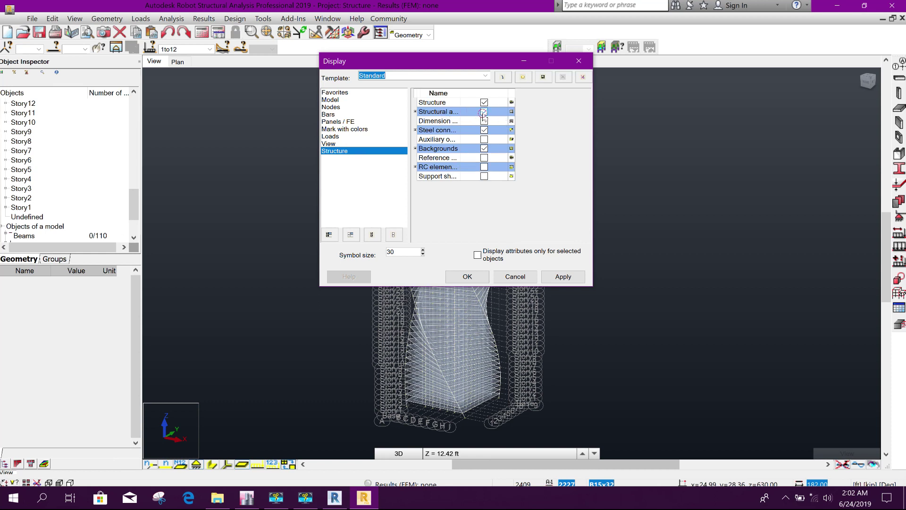
pyautogui.click(484, 112)
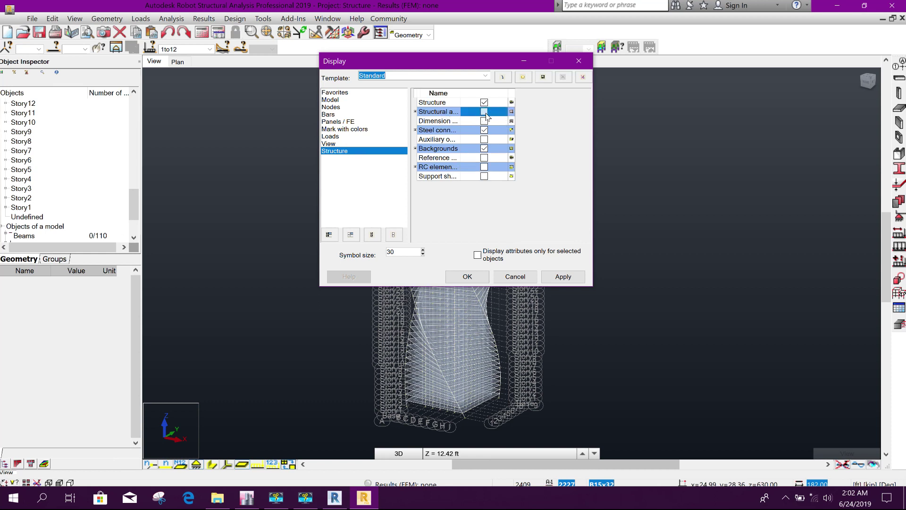
pyautogui.click(567, 280)
pyautogui.moveTo(445, 67); pyautogui.dragTo(635, 73)
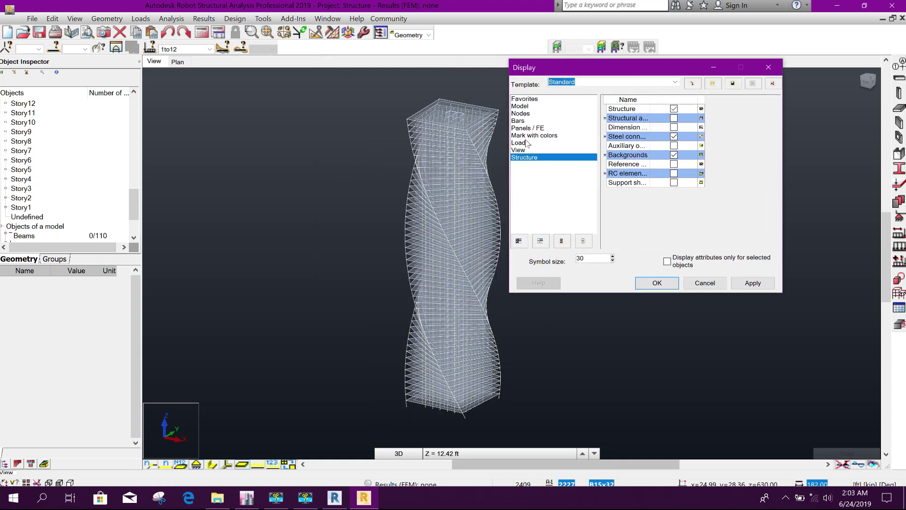
# Step: Try colouring the tower by sections and then by the Stories legend, applying each
pyautogui.click(590, 135)
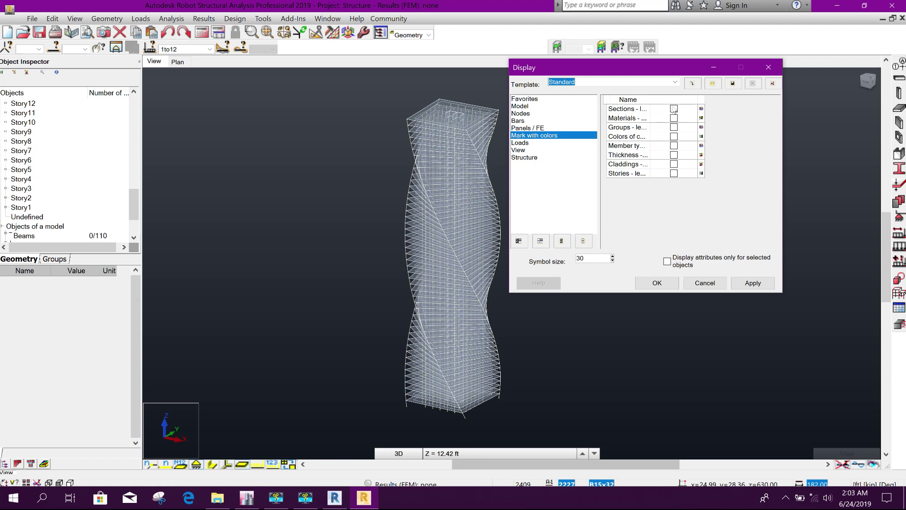
pyautogui.moveTo(651, 97); pyautogui.dragTo(669, 96)
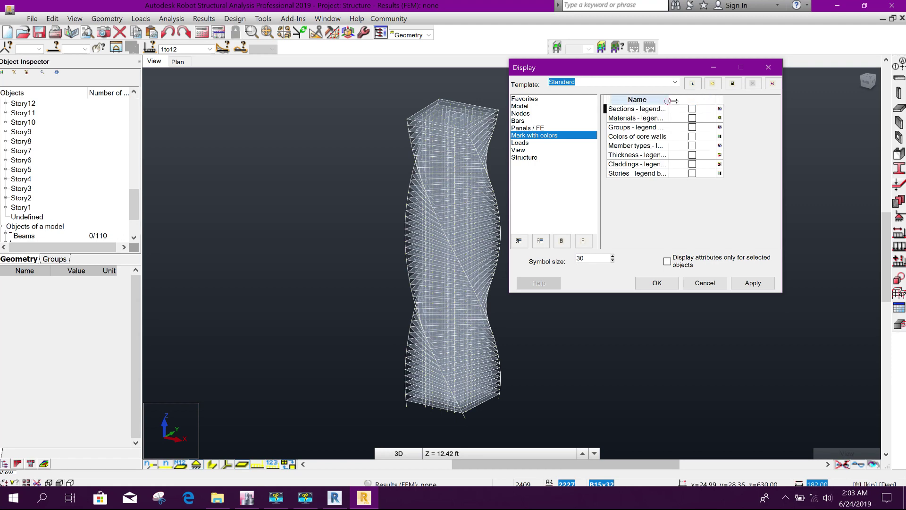
pyautogui.moveTo(668, 99); pyautogui.dragTo(681, 99)
pyautogui.click(706, 110)
pyautogui.click(754, 283)
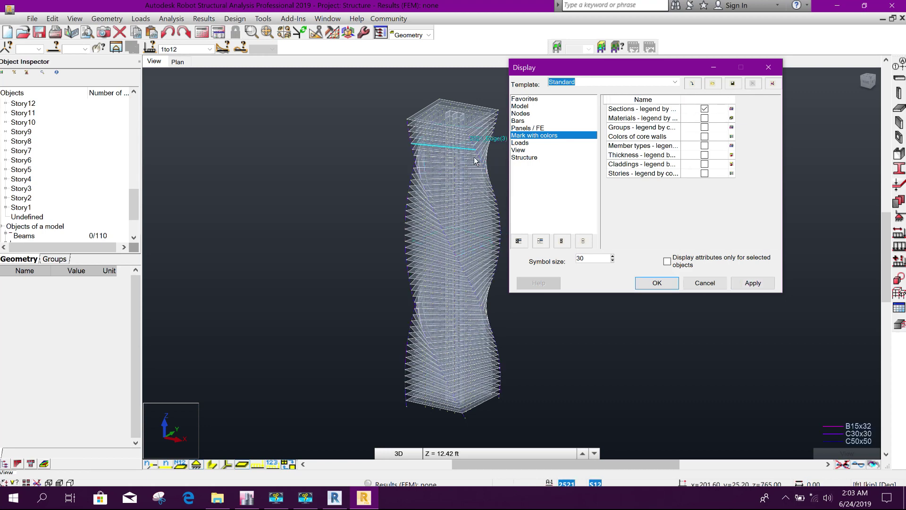
pyautogui.click(705, 109)
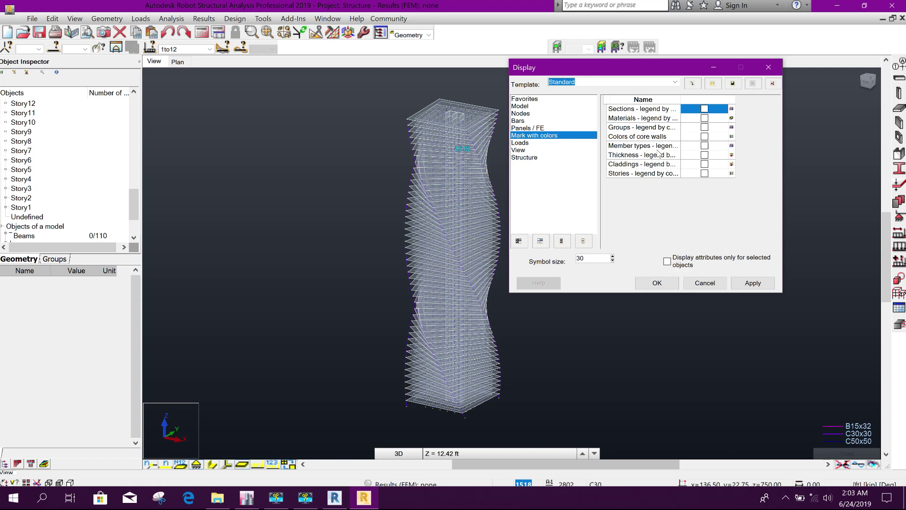
pyautogui.click(705, 173)
pyautogui.click(754, 286)
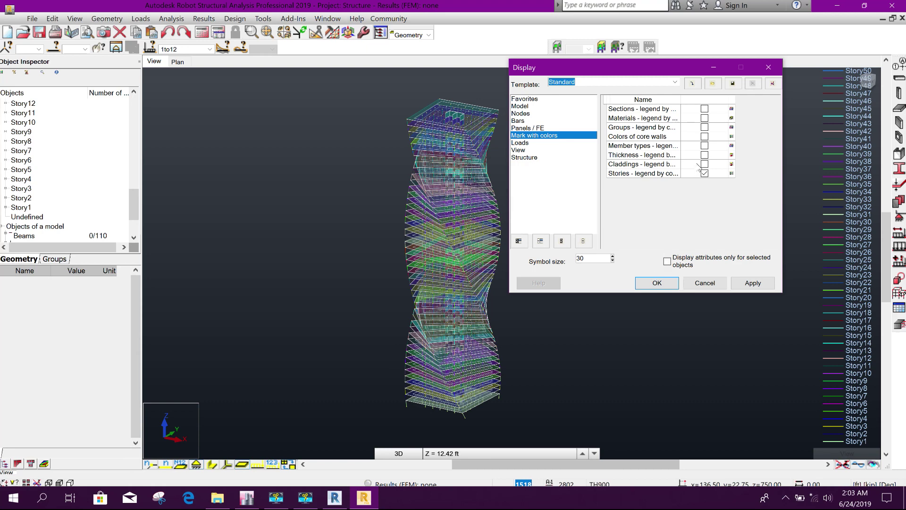
# Step: Replace the Stories legend colouring with Member types and apply it
pyautogui.click(705, 174)
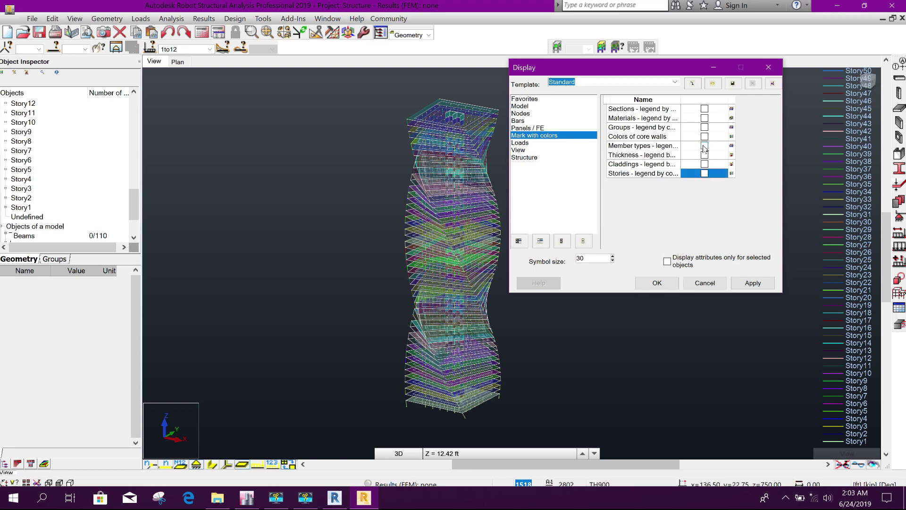
pyautogui.click(704, 146)
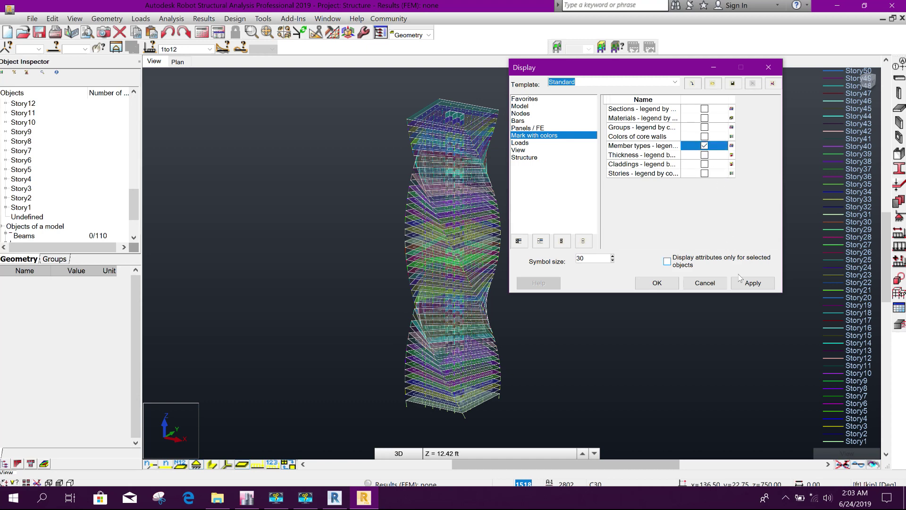
pyautogui.click(747, 287)
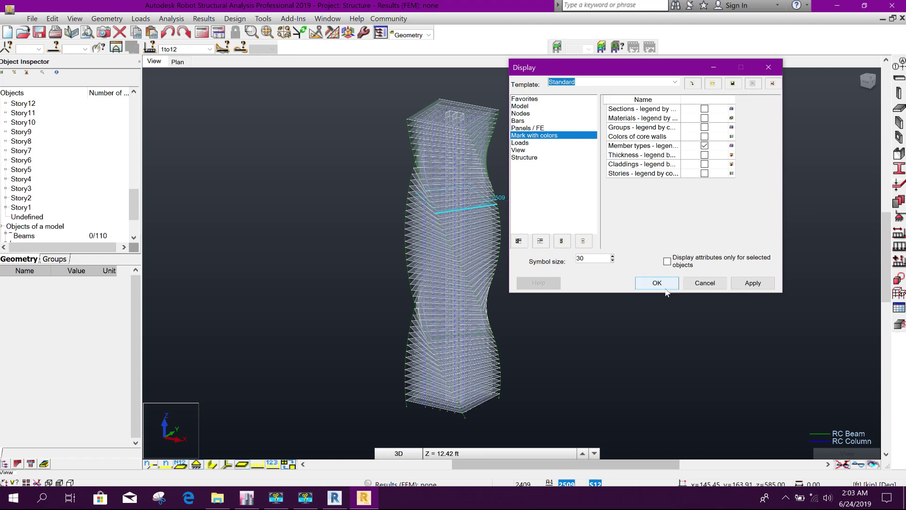
pyautogui.click(212, 464)
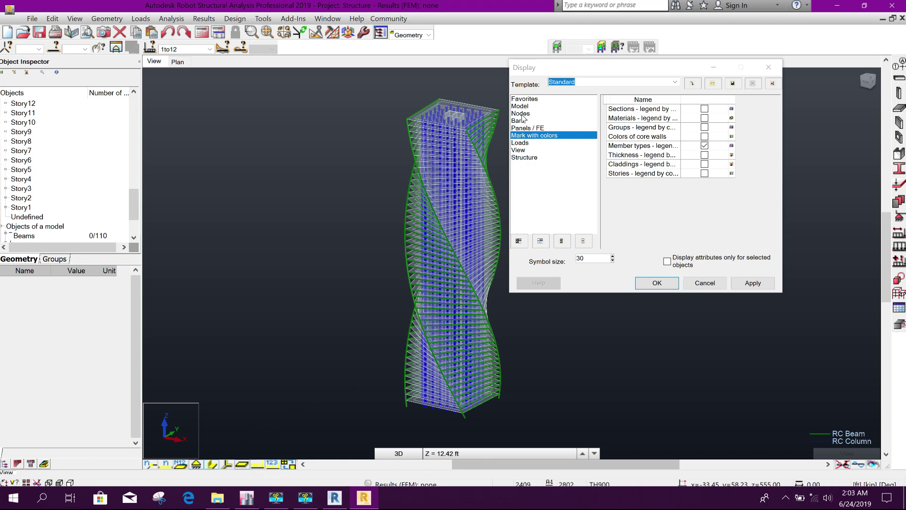
pyautogui.click(523, 129)
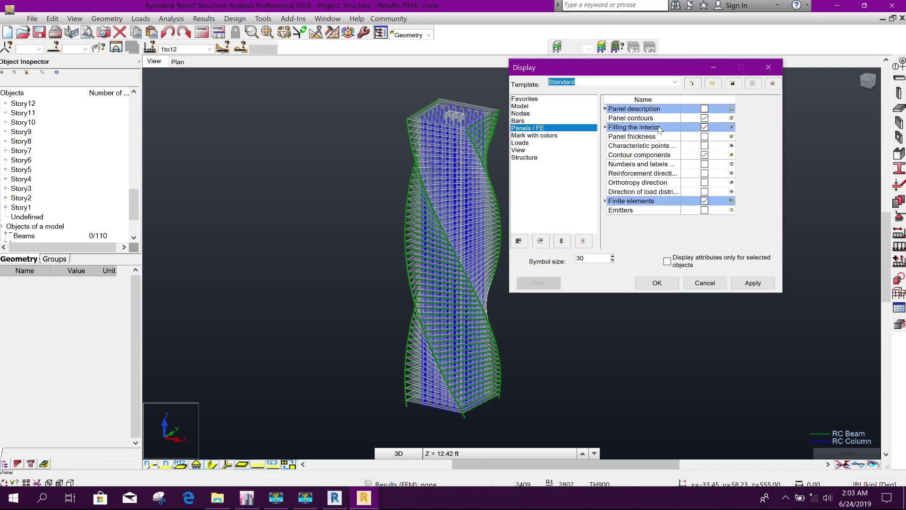
# Step: Turn on the Panel thickness display under Panels / FE and apply it
pyautogui.click(707, 138)
pyautogui.click(752, 283)
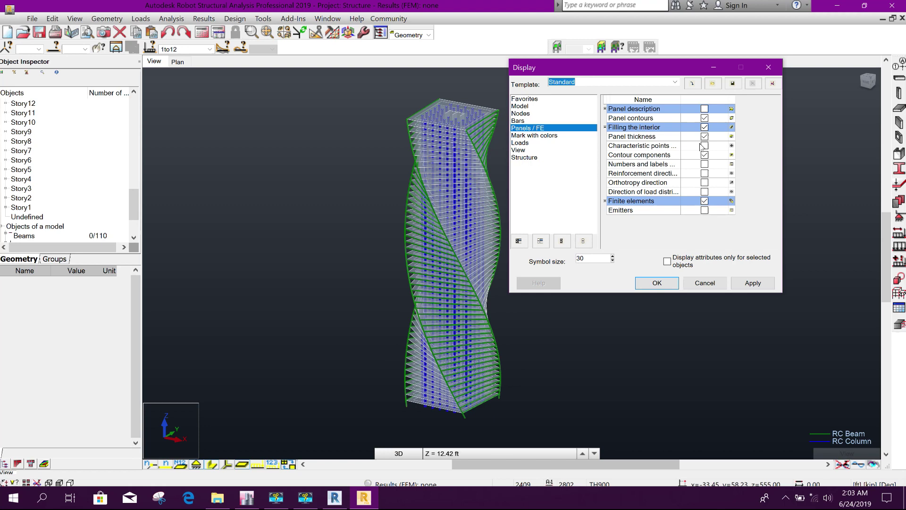
pyautogui.click(533, 135)
pyautogui.scroll(1, 481, 234)
pyautogui.moveTo(590, 67); pyautogui.dragTo(676, 66)
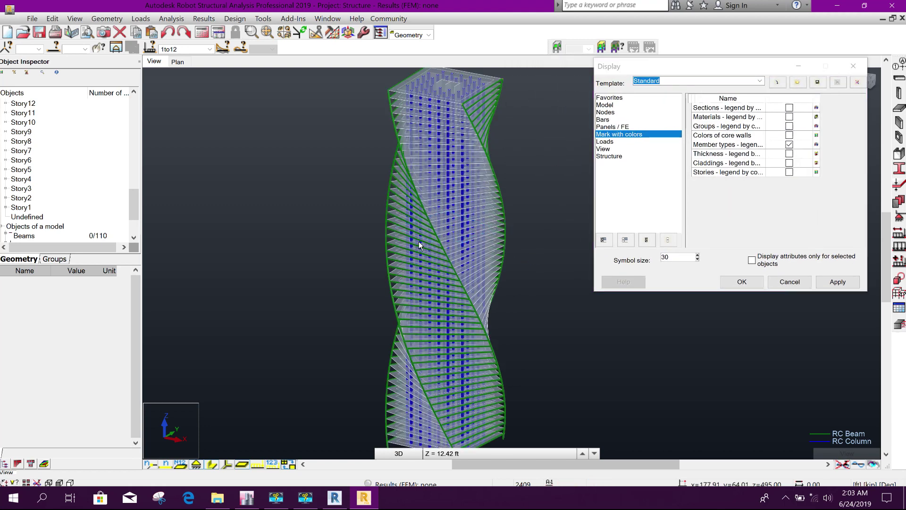
pyautogui.scroll(-3, 419, 241)
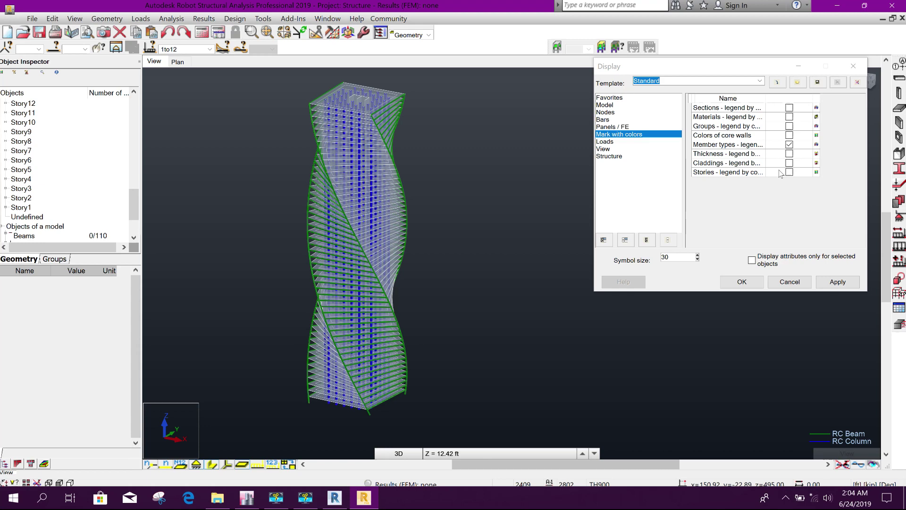
# Step: Switch the colouring from Member types to the Stories legend, apply, and close Display with OK
pyautogui.click(789, 144)
pyautogui.click(789, 173)
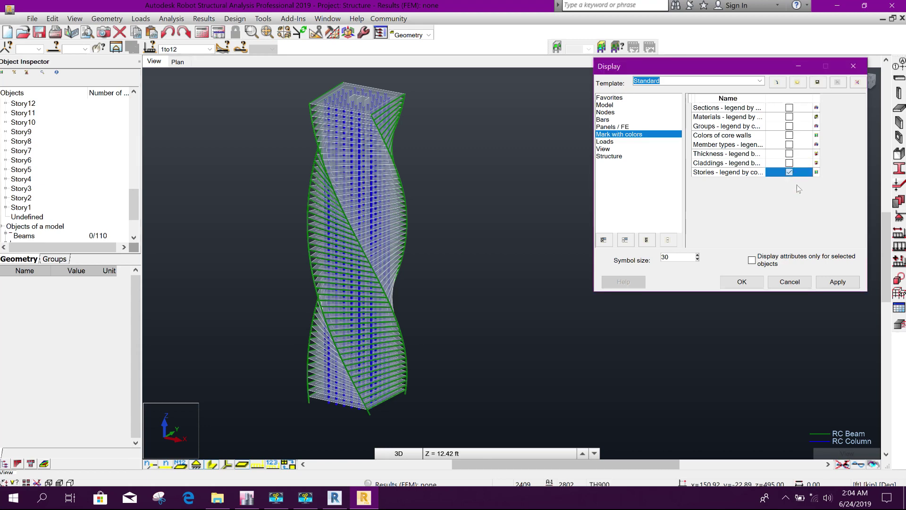
pyautogui.click(830, 284)
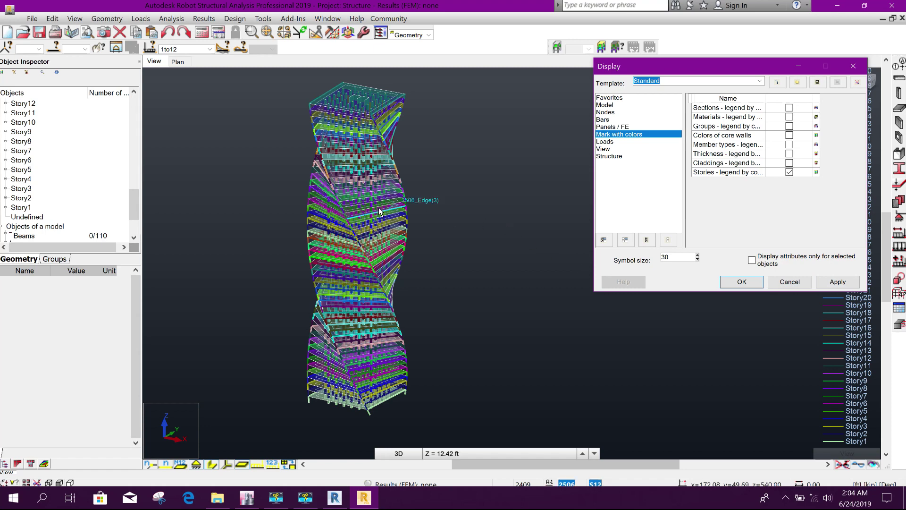
pyautogui.scroll(1, 377, 217)
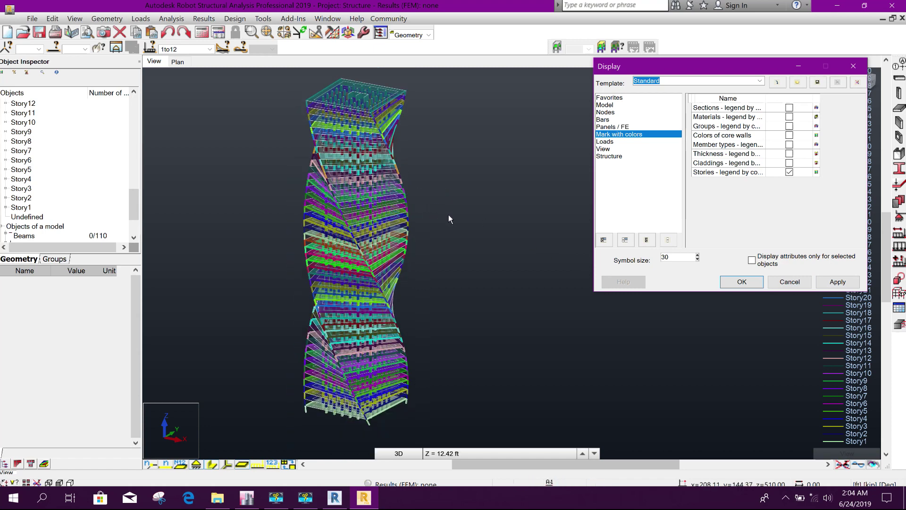
pyautogui.click(742, 282)
pyautogui.scroll(3, 541, 234)
pyautogui.scroll(2, 517, 270)
pyautogui.scroll(-2, 513, 278)
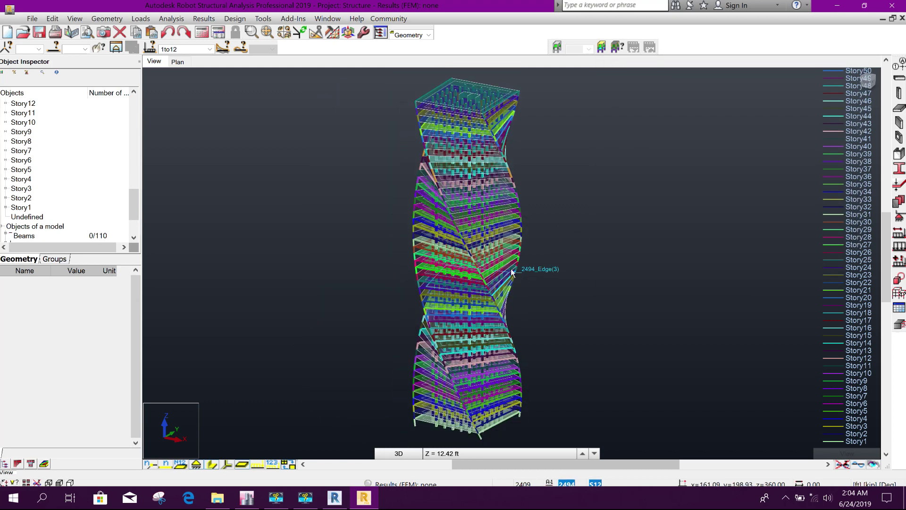
pyautogui.hotkey('ctrl', 's')
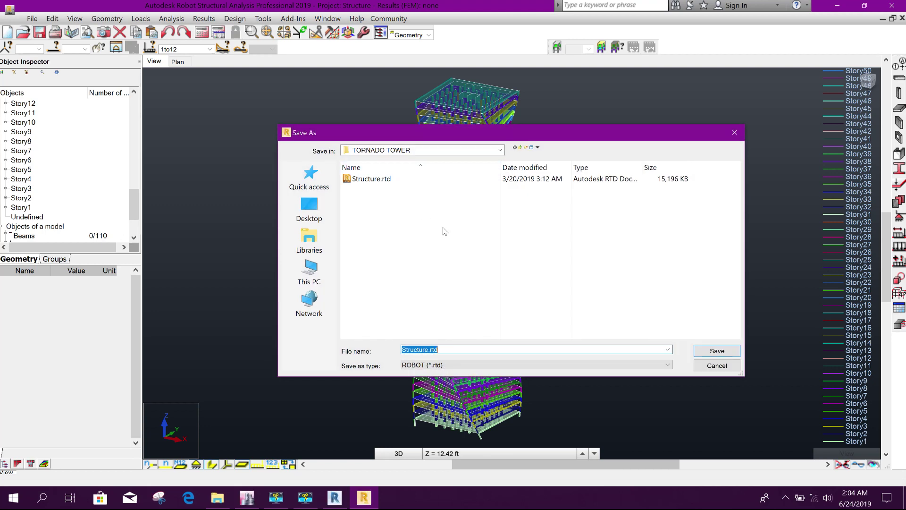
# Step: Create a CITY PALACE TOWER folder under ROBOT 2019 and save Structure.rtd into it
pyautogui.click(521, 148)
pyautogui.rightClick(427, 277)
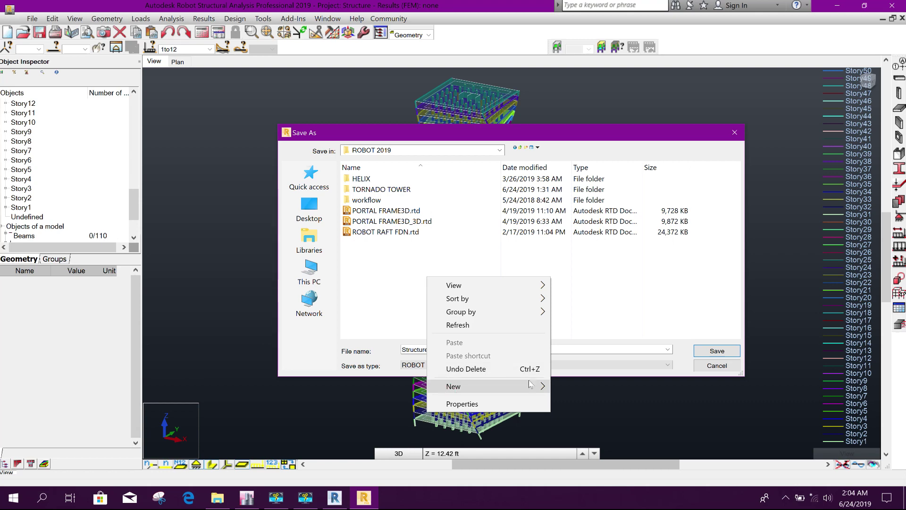
pyautogui.moveTo(489, 386)
pyautogui.click(579, 116)
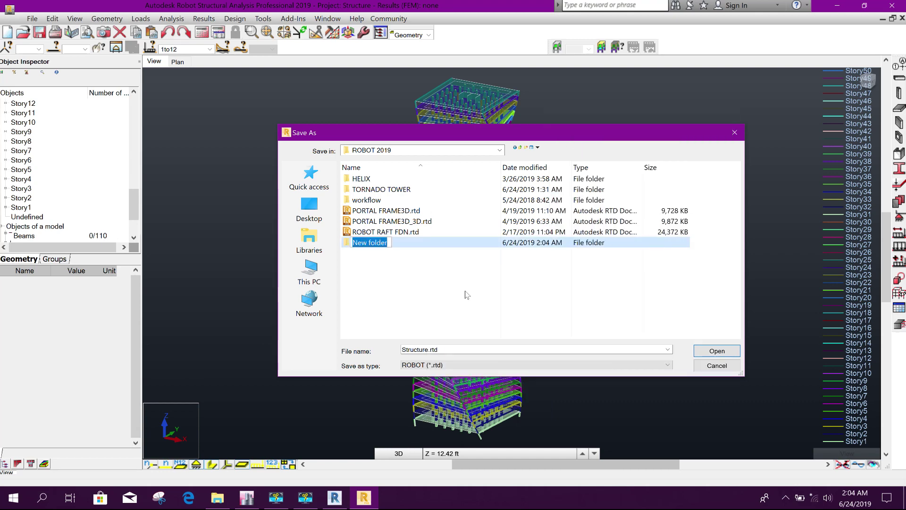
pyautogui.write('CIT')
pyautogui.write('Y PLA')
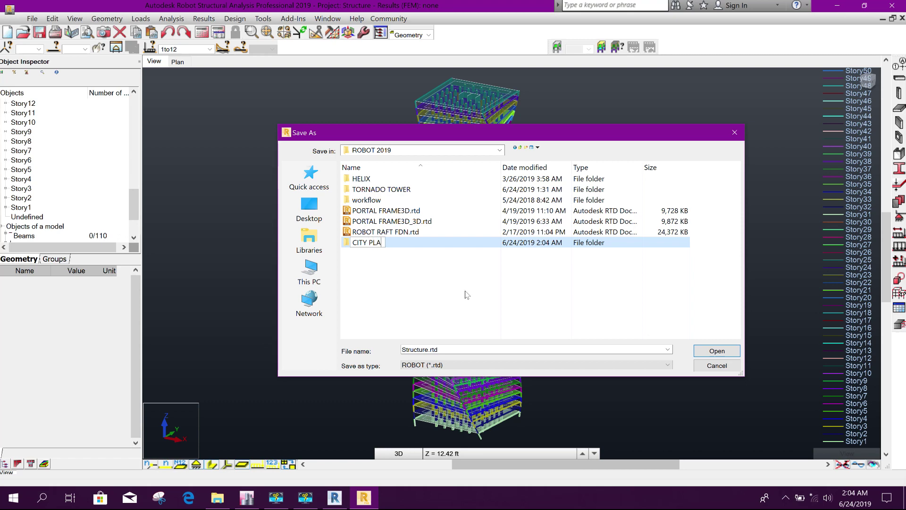
pyautogui.write('LACE')
pyautogui.write('OWER')
pyautogui.press('Return')
pyautogui.doubleClick(433, 246)
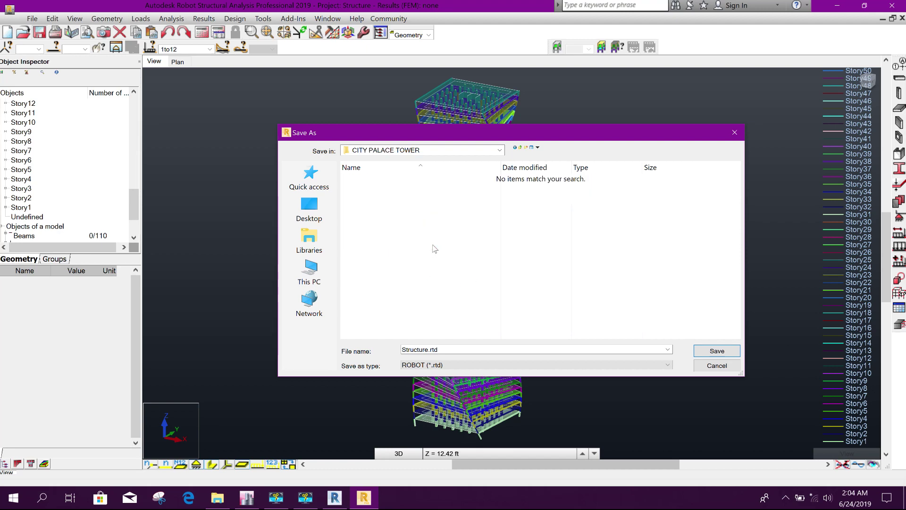
pyautogui.click(717, 351)
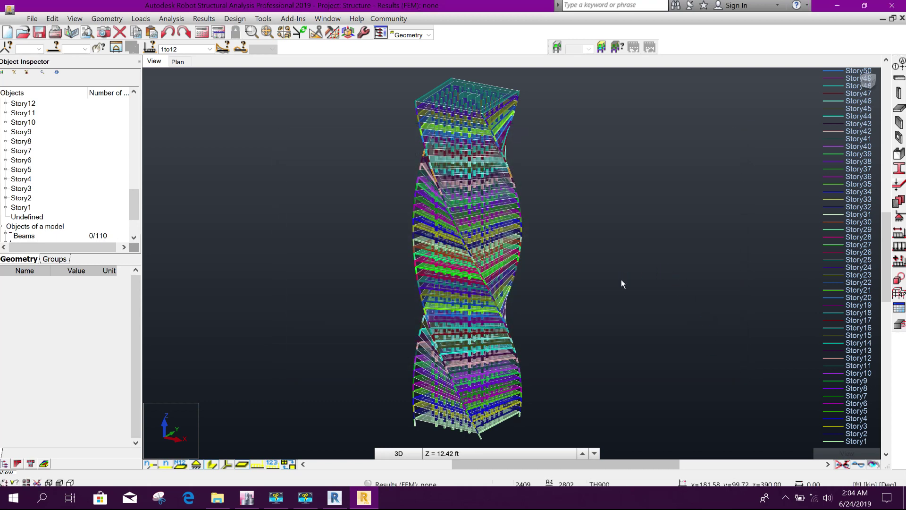
pyautogui.moveTo(605, 239); pyautogui.dragTo(565, 252, button='middle')
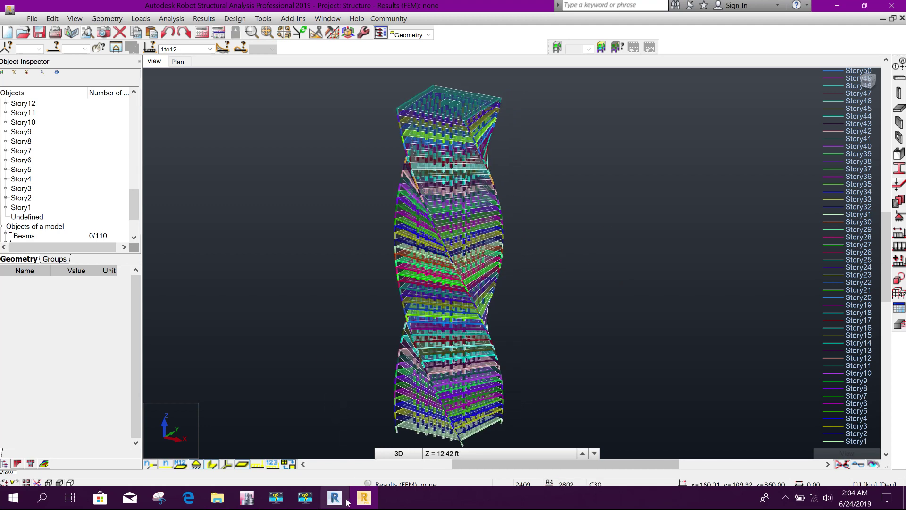
# Step: Save the Revit twisted tower project under the name Project1, then go back to Robot
pyautogui.click(334, 498)
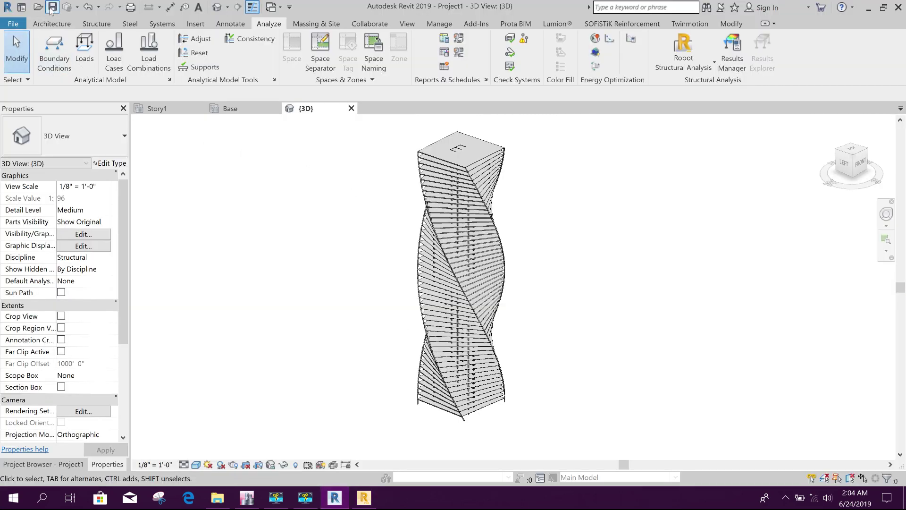
pyautogui.hotkey('ctrl', 's')
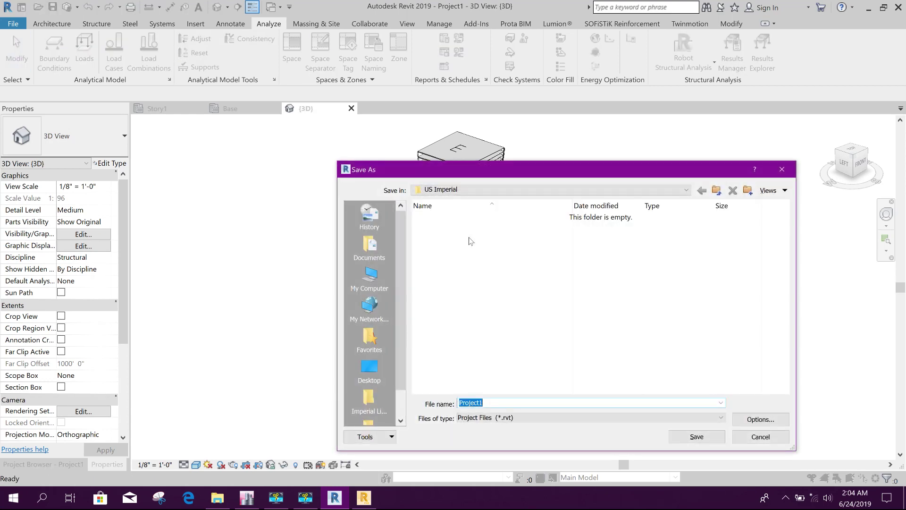
pyautogui.click(697, 437)
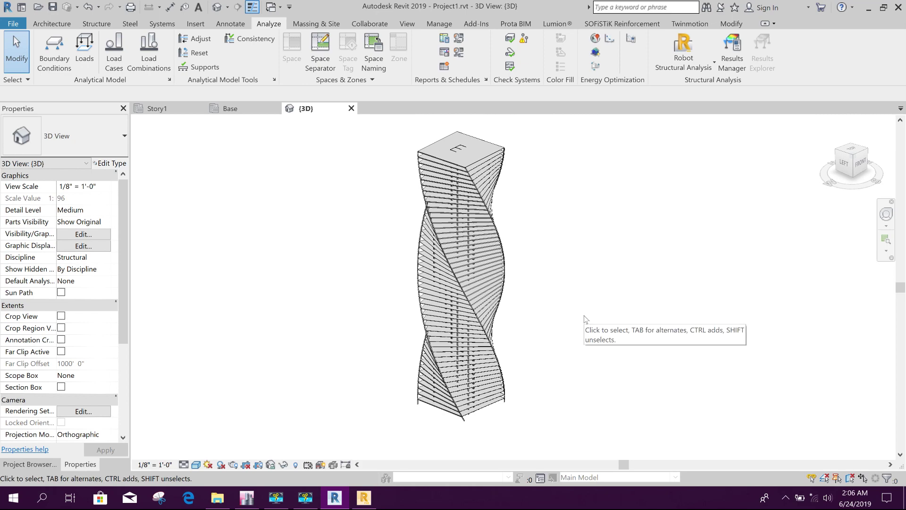
pyautogui.moveTo(572, 303); pyautogui.dragTo(539, 298, button='middle')
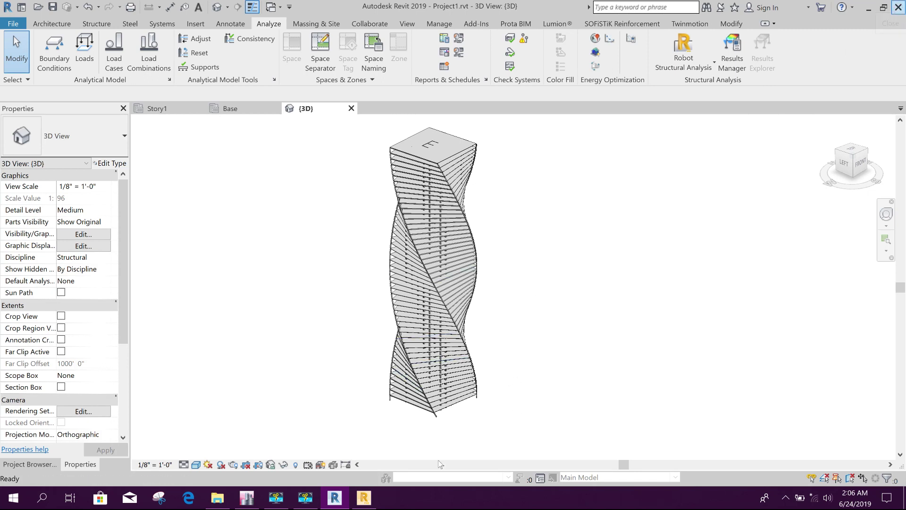
pyautogui.click(364, 498)
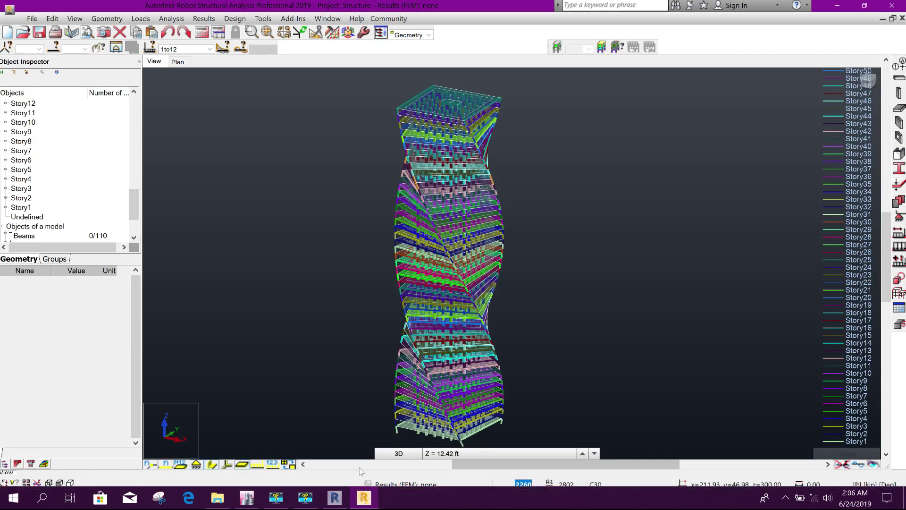
# Step: Pan the story-coloured tower slightly up and left in the Robot view
pyautogui.moveTo(584, 275); pyautogui.dragTo(557, 259, button='middle')
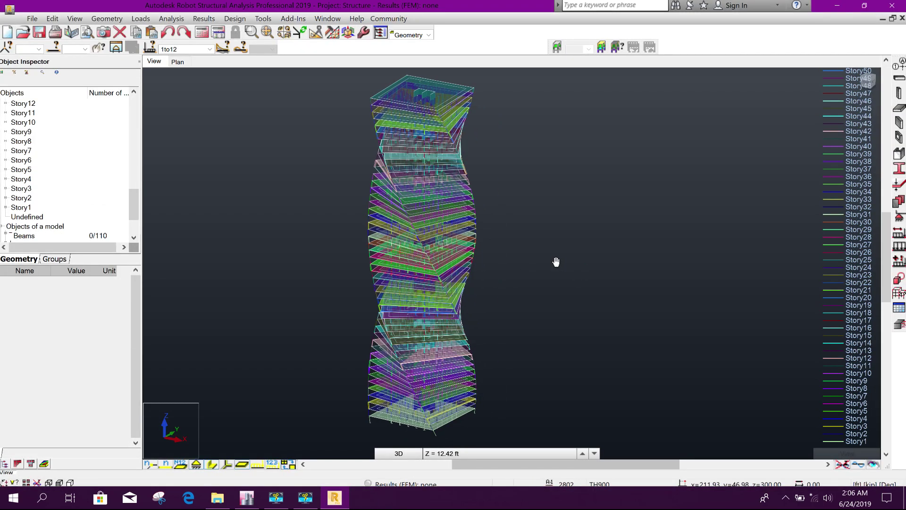